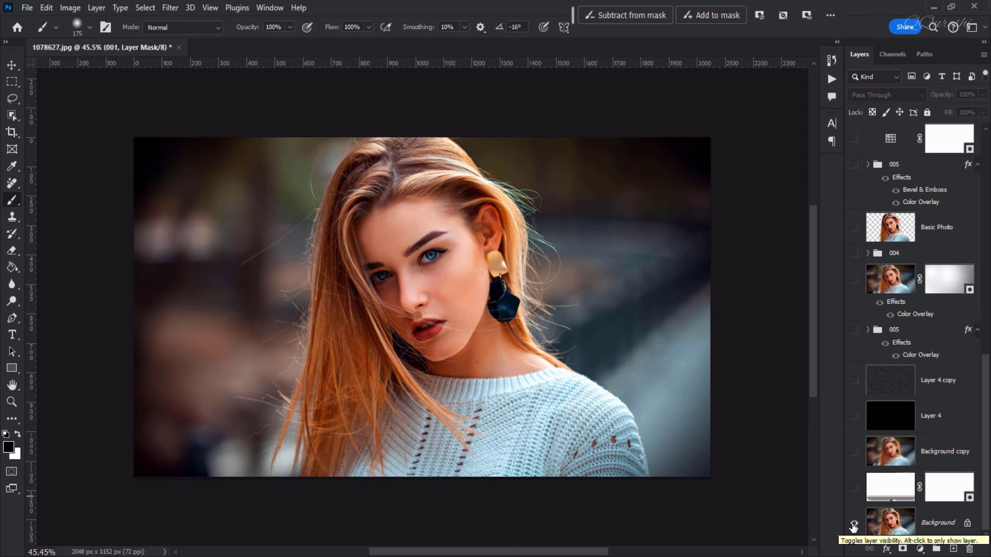
alt+click(853, 525)
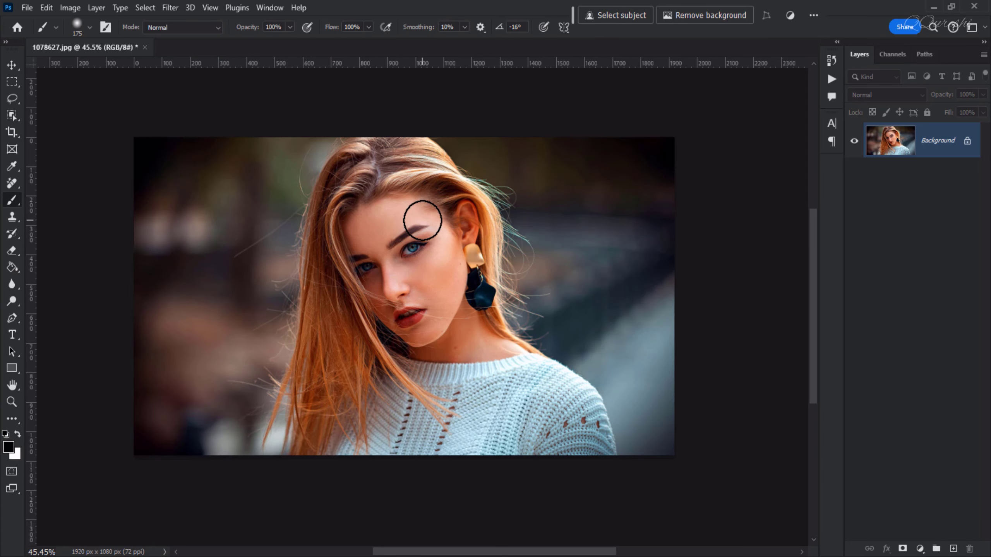
Check the photo's color mode, pixel dimensions and resolution without changing them
click(76, 10)
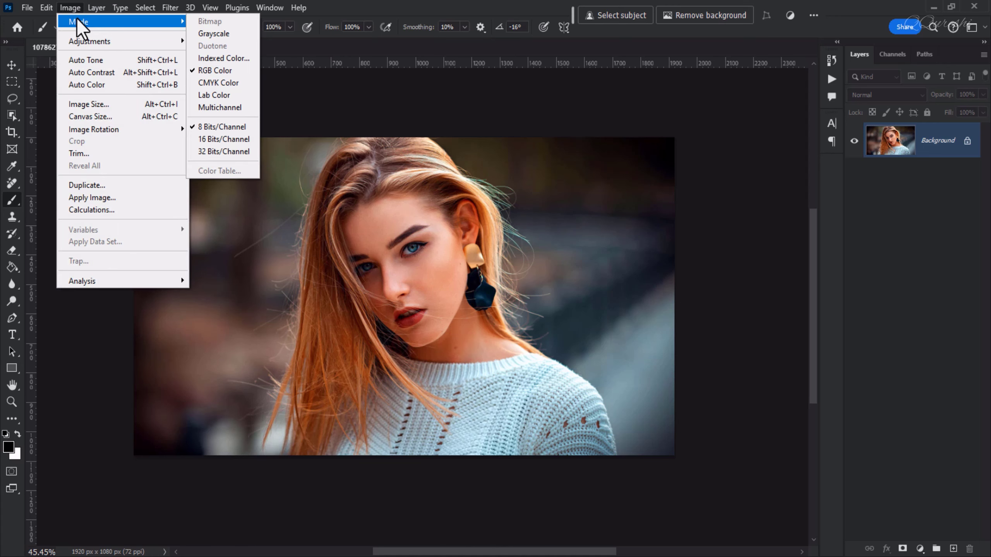
mouse_move(72, 41)
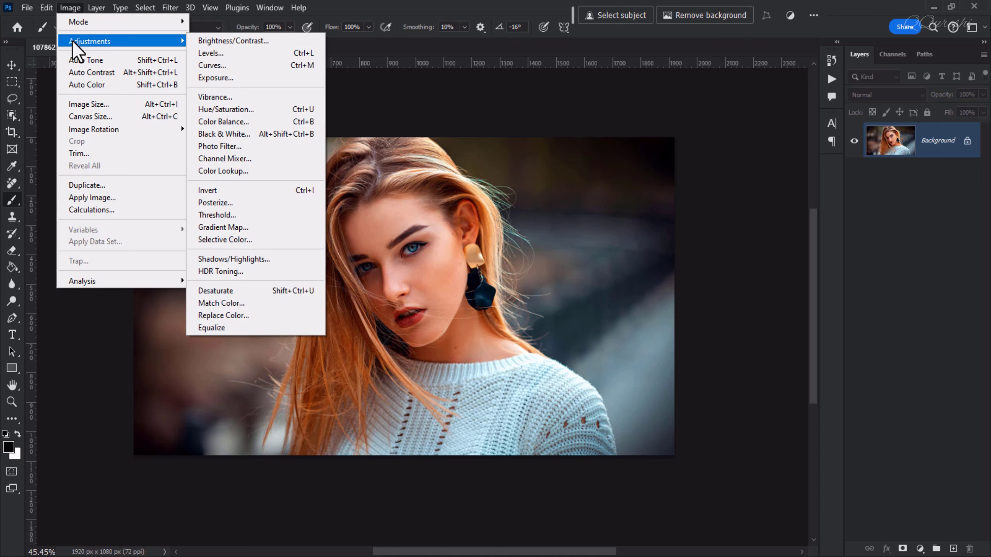
click(84, 103)
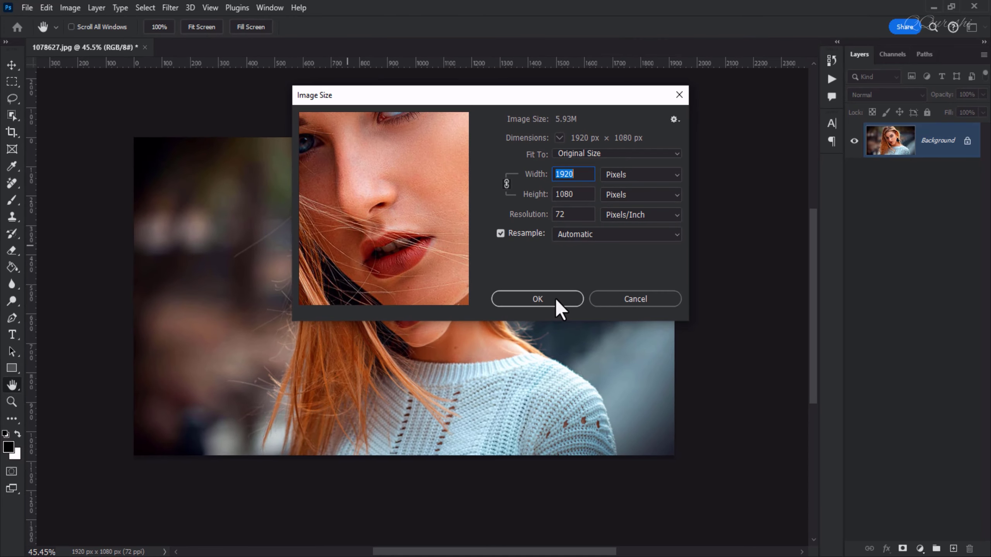
click(656, 301)
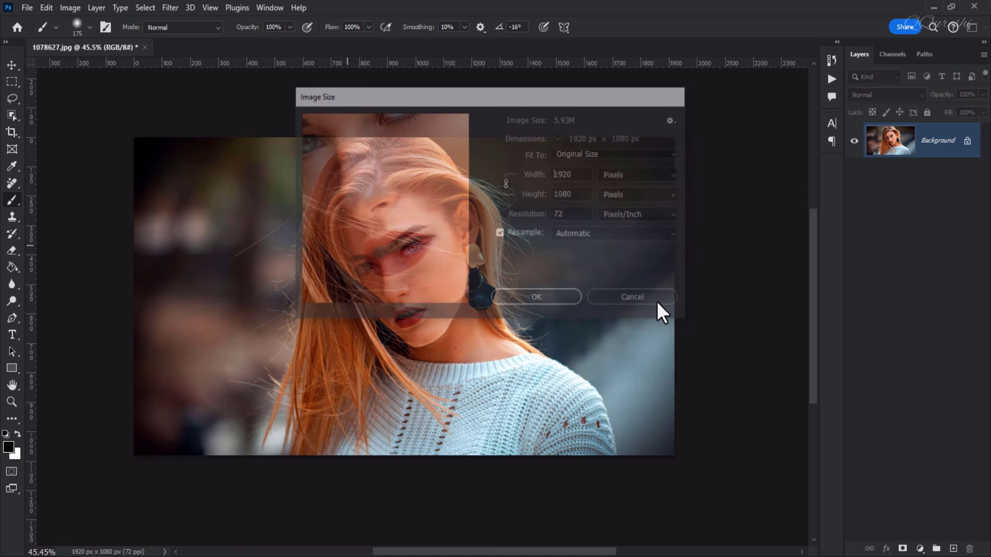
Select the woman with automatic subject selection and add an empty layer above the Background
click(138, 12)
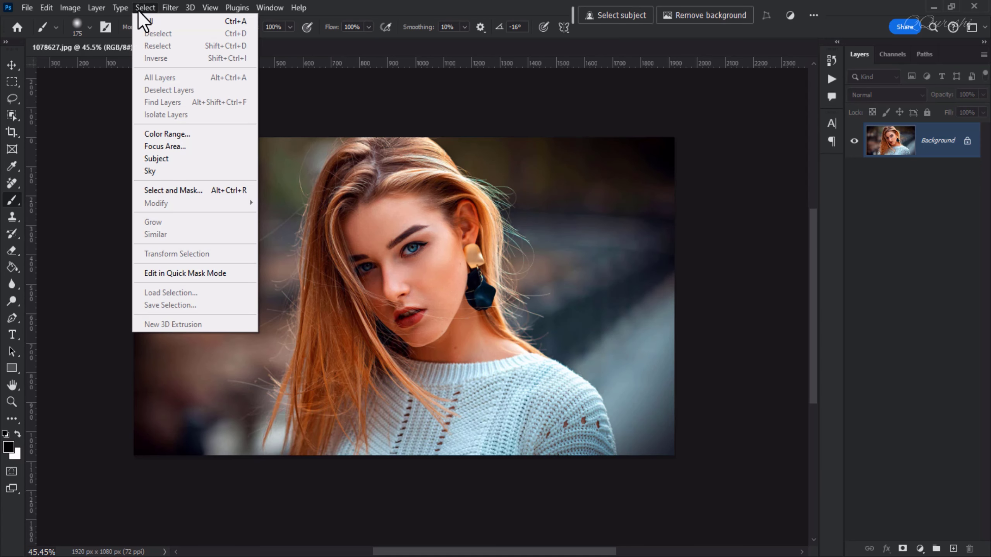
click(166, 161)
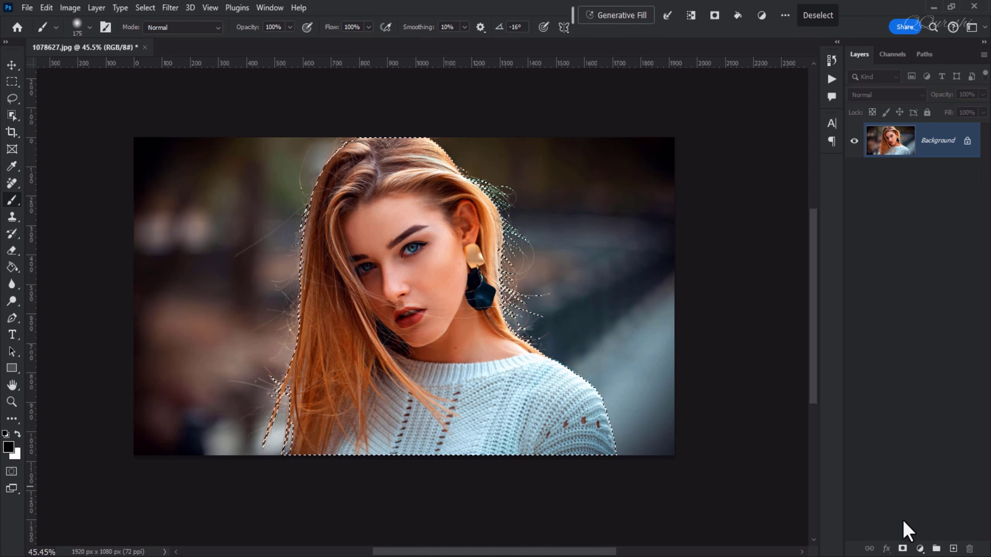
click(953, 548)
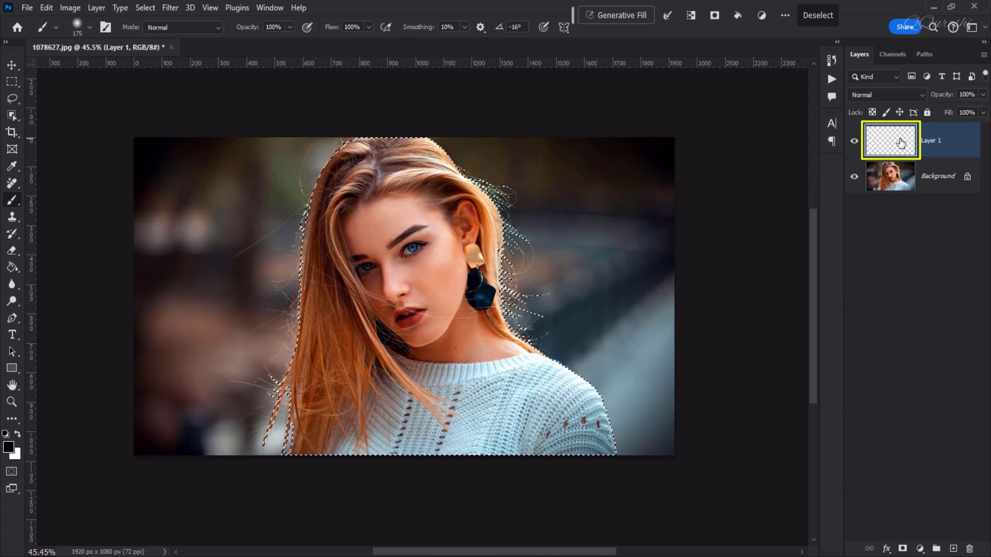
Set the foreground color to bright red, fill the subject selection on the new layer with it, and deselect
click(9, 446)
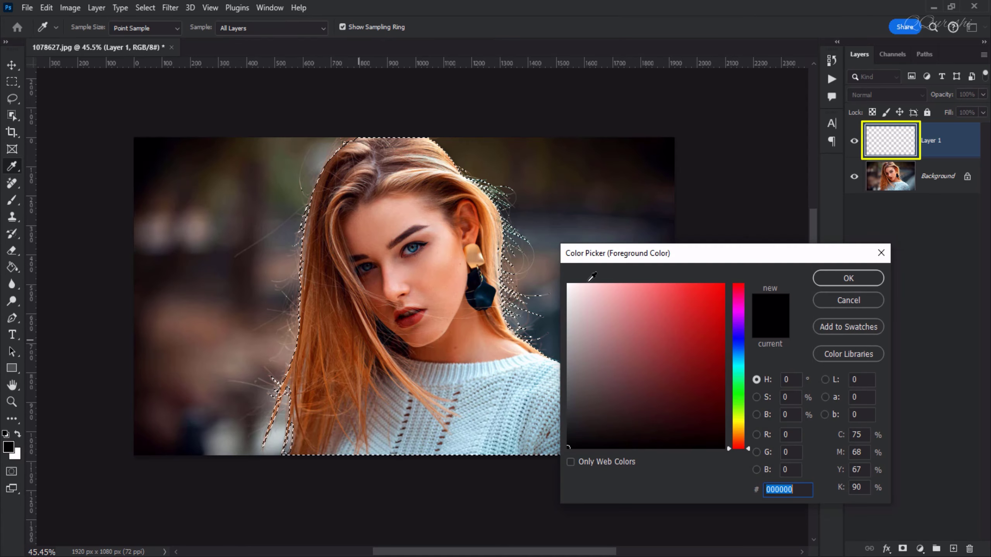
click(718, 317)
click(826, 281)
key(b)
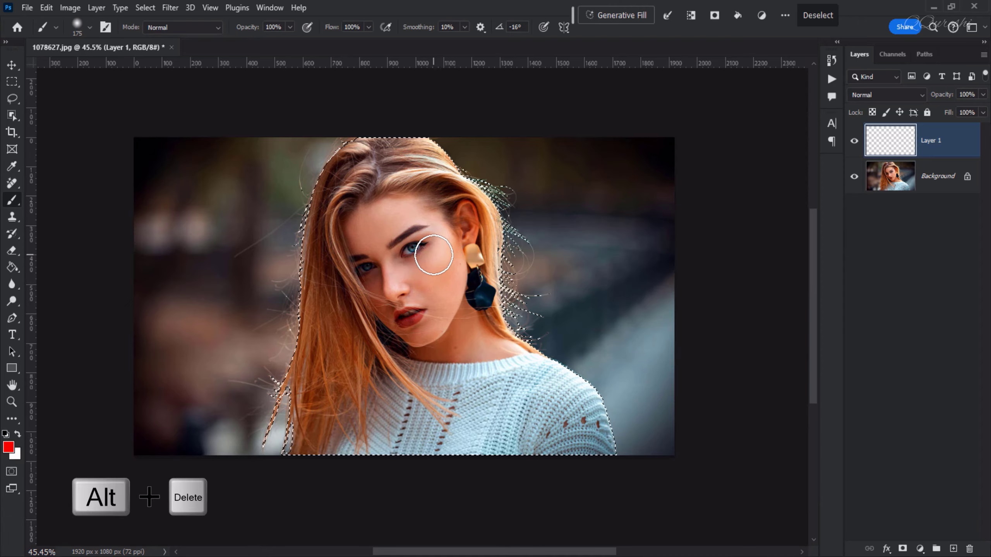
key(alt+Delete)
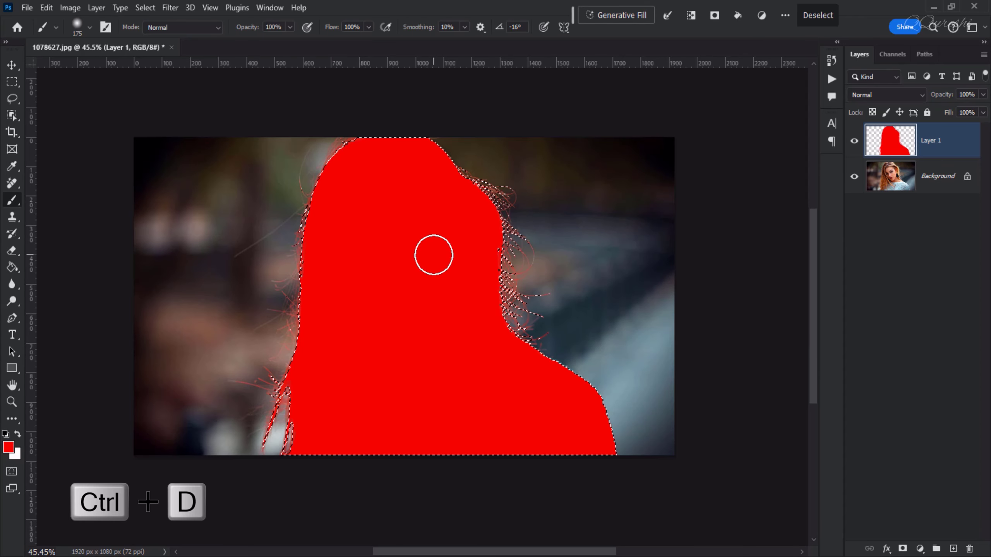
key(ctrl+d)
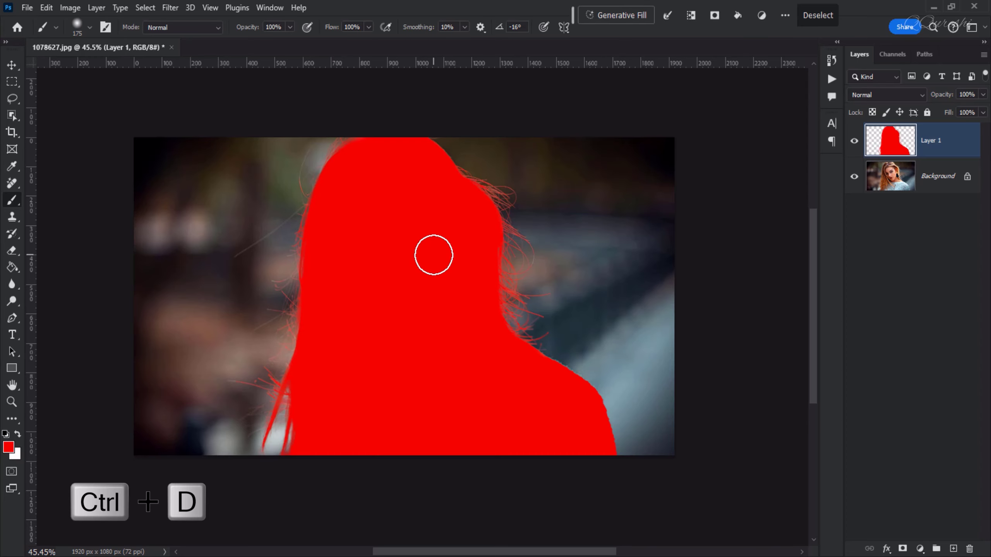
Rename the red silhouette layer as brush
double_click(931, 140)
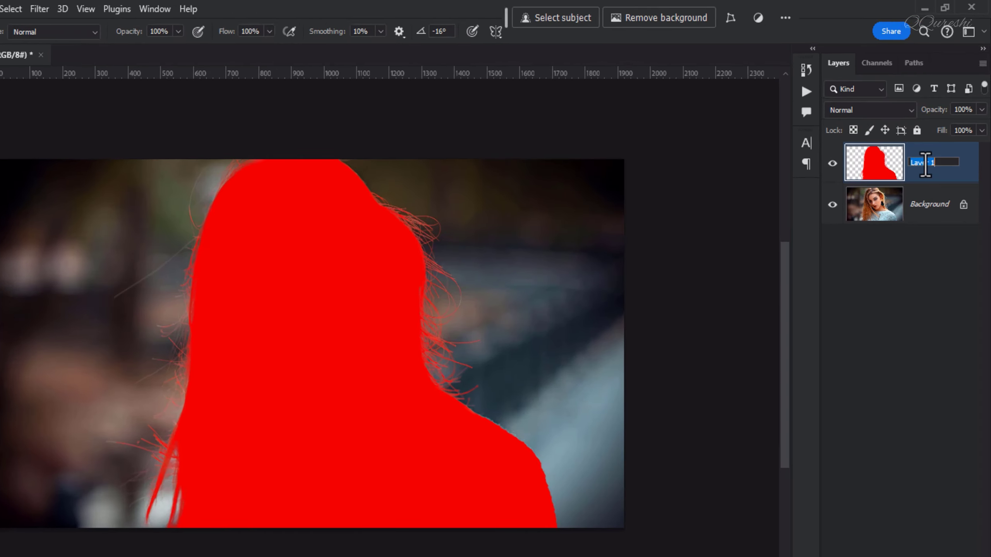
text(br)
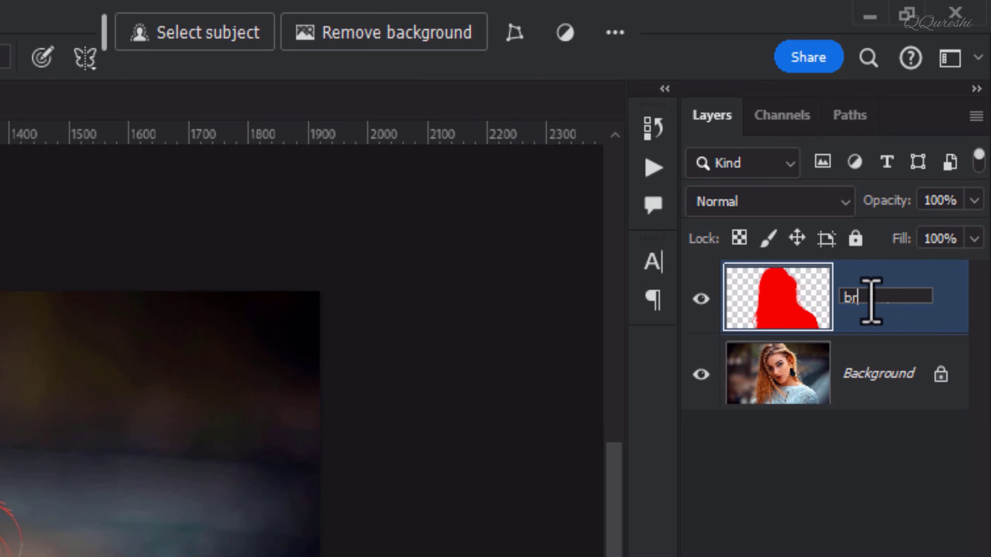
text(ush)
key(Return)
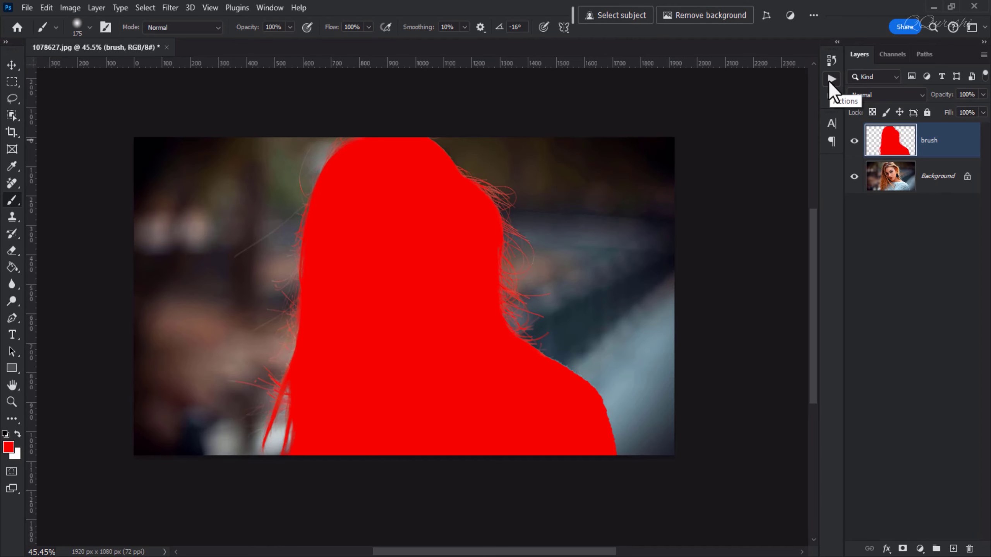
Play the effect action from the Dimension - Photoshop Action set
click(831, 81)
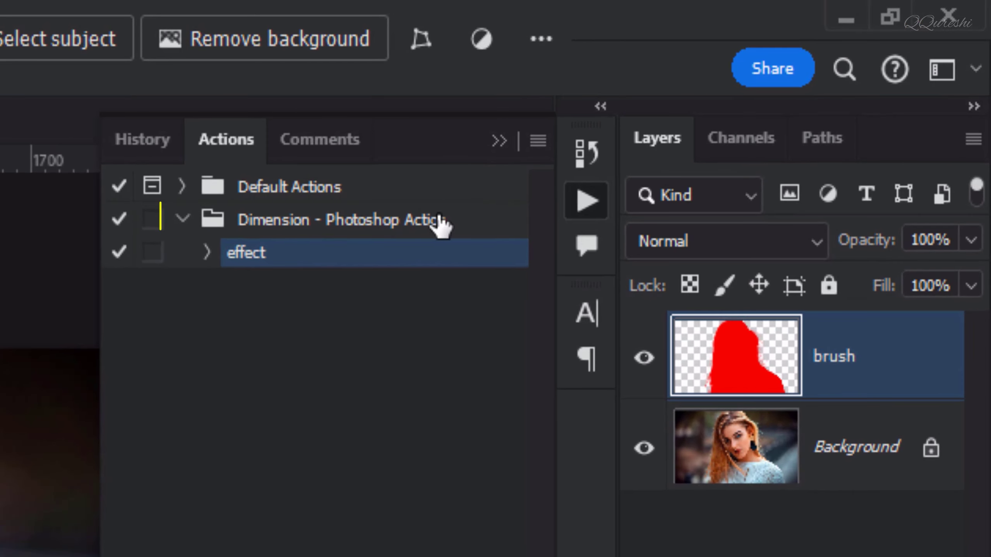
click(184, 220)
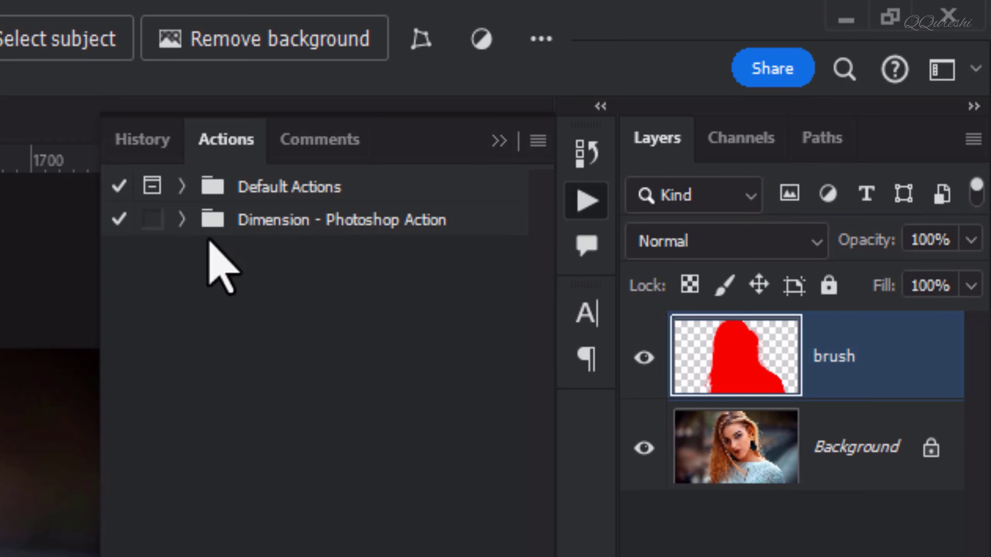
click(182, 220)
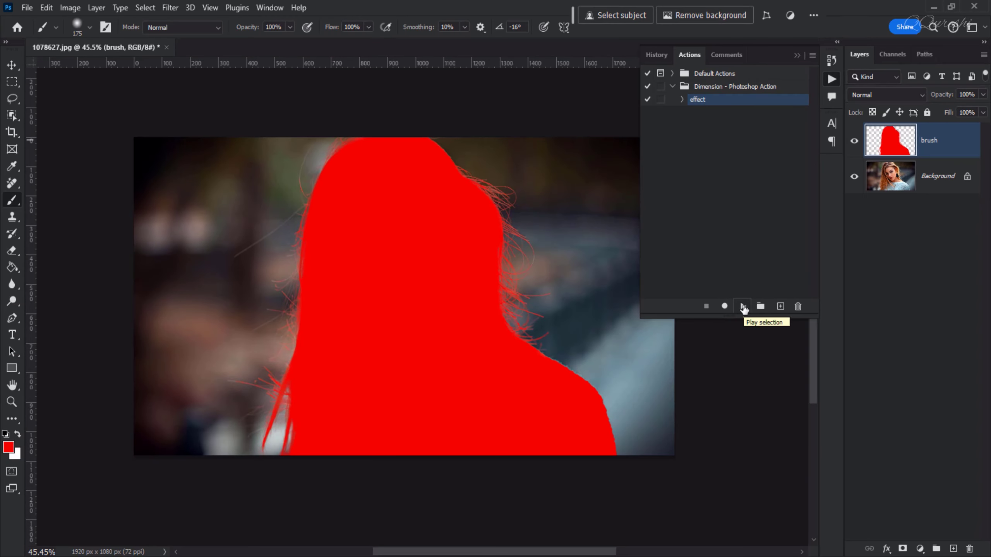
click(743, 307)
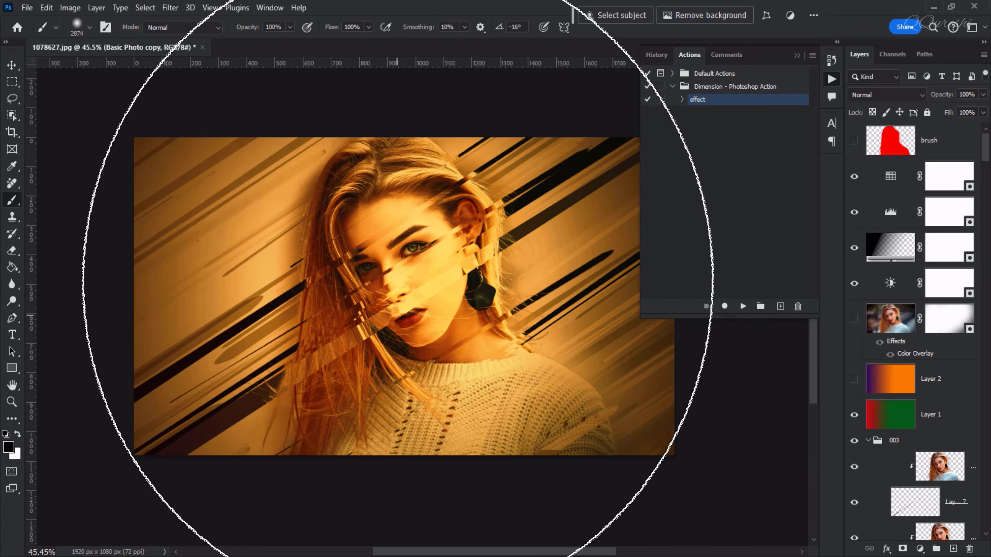
Reduce the brush size to 400 px and put away the list of actions
key(bracketleft)
key(bracketleft)
key(bracketleft)
key(bracketleft)
key(bracketleft)
key(bracketleft)
key(bracketleft)
key(bracketleft)
key(bracketleft)
key(bracketleft)
key(bracketleft)
key(bracketleft)
key(bracketleft)
key(bracketleft)
key(bracketleft)
key(bracketleft)
key(bracketleft)
key(bracketleft)
key(bracketleft)
key(bracketleft)
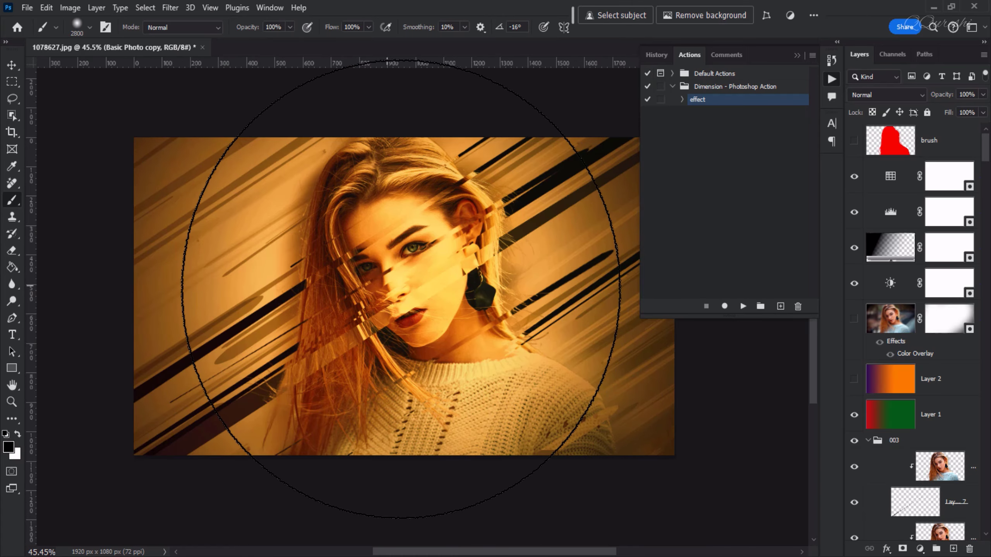
key(bracketleft)
key(bracketleft)
key(bracketleft)
key(bracketleft)
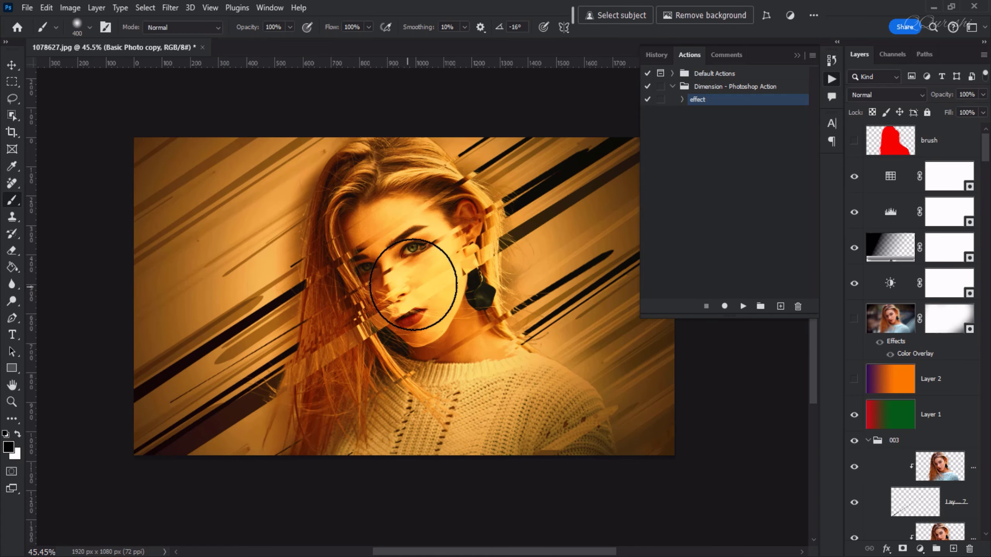
click(797, 56)
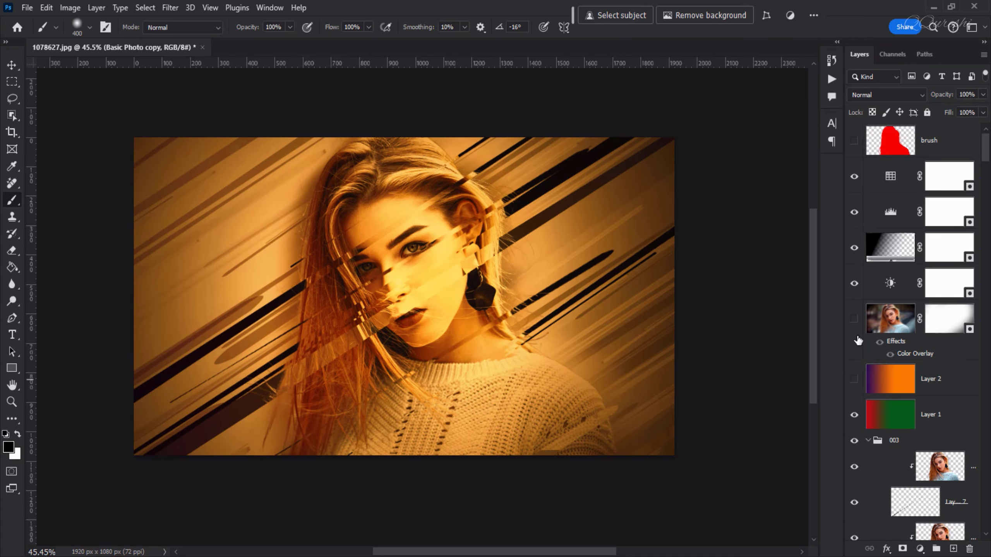
Preview the hidden photo layer with the color overlay, hide it again, and collapse the groups 003, 002 and 001
click(854, 321)
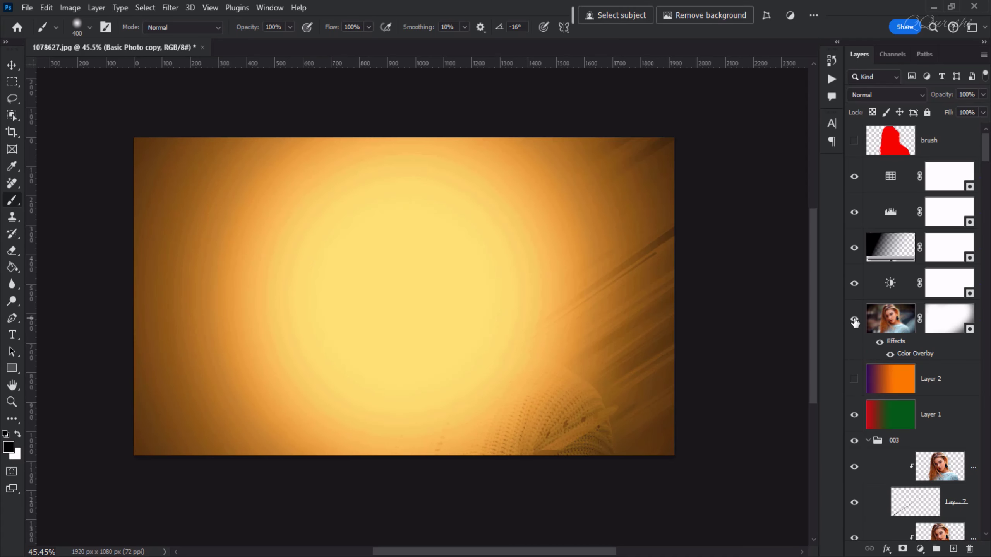
click(854, 320)
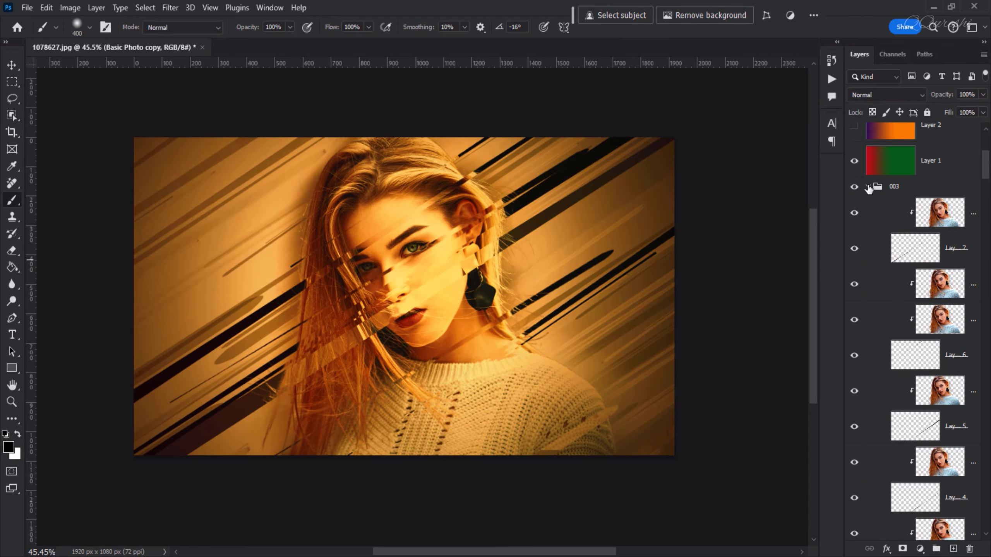
click(869, 187)
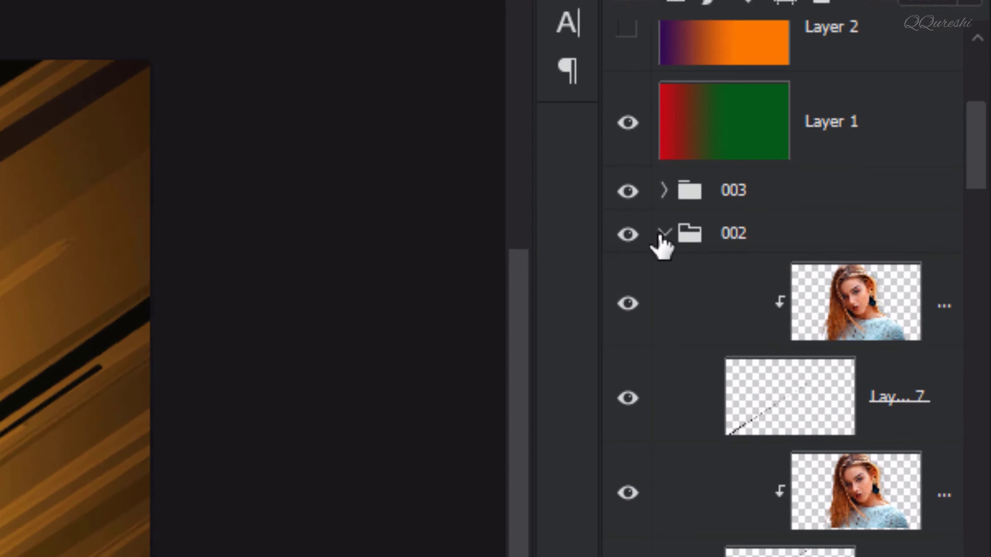
click(660, 235)
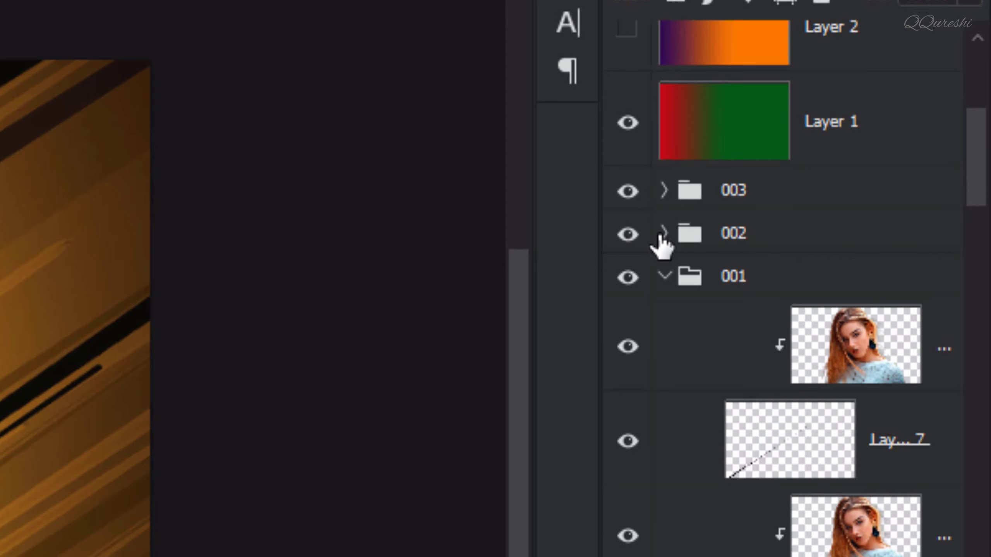
click(664, 276)
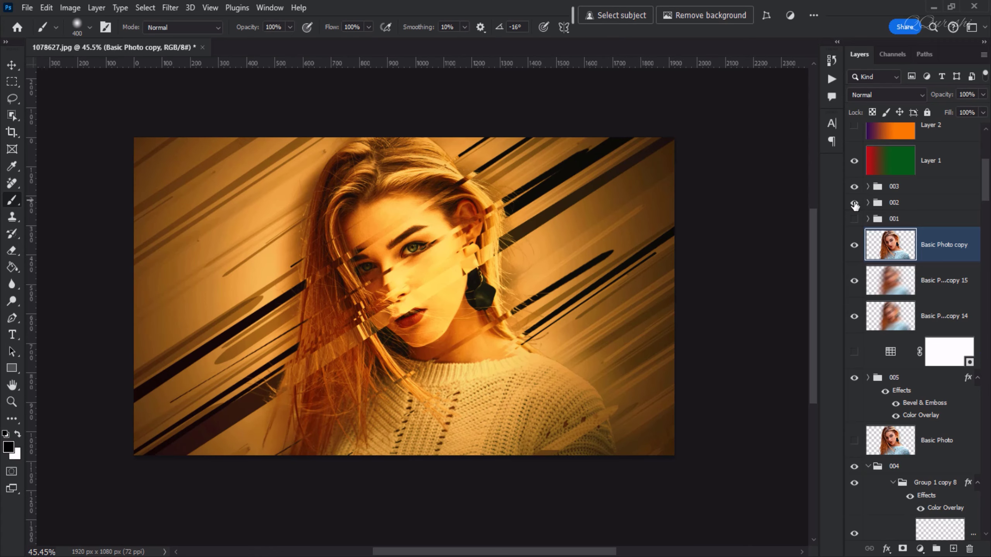
With groups 002 and 001 hidden, add a layer mask to group 003 and paint black over the face to clear the streaks
click(904, 188)
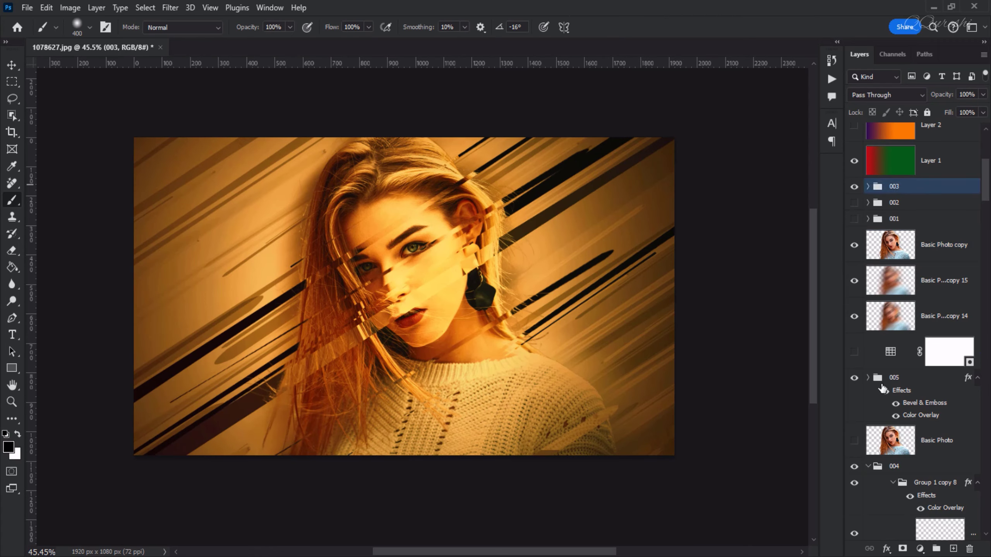
click(902, 548)
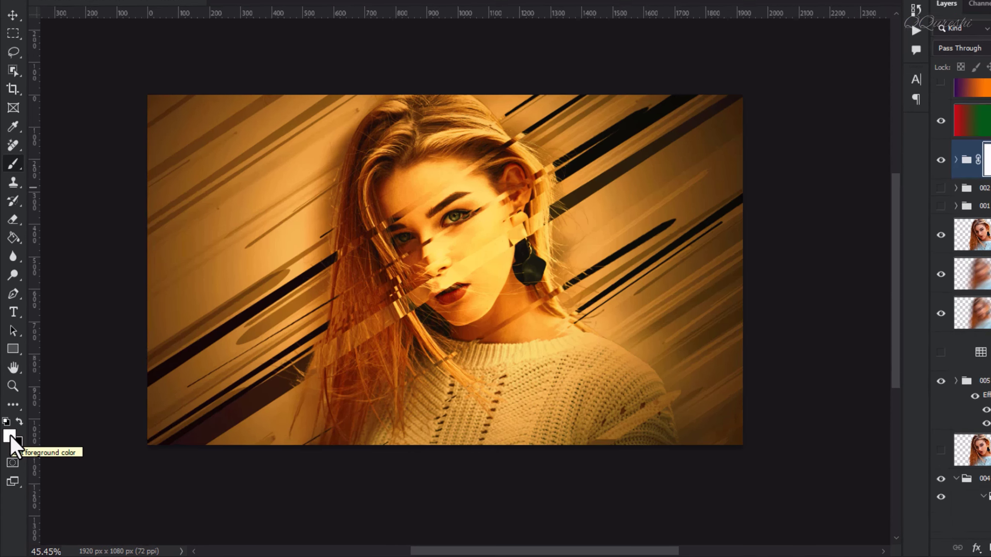
key(x)
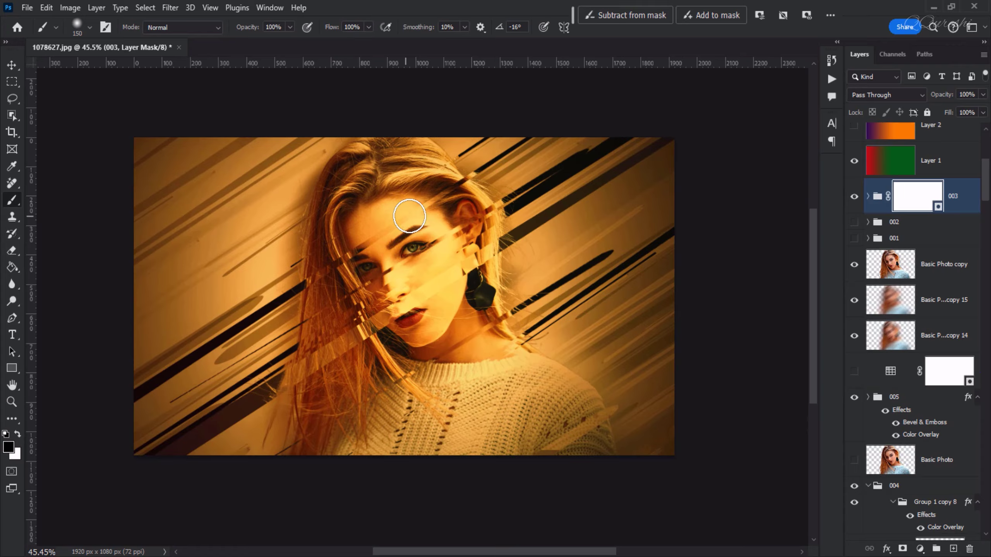
drag(410, 216, 407, 210)
key(bracketleft)
mouse_move(363, 257)
mouse_down()
mouse_move(389, 275)
mouse_move(413, 246)
mouse_move(433, 254)
mouse_move(436, 229)
mouse_move(426, 218)
mouse_move(429, 266)
mouse_move(396, 323)
mouse_move(409, 315)
mouse_move(380, 302)
mouse_move(407, 324)
mouse_move(374, 293)
mouse_up()
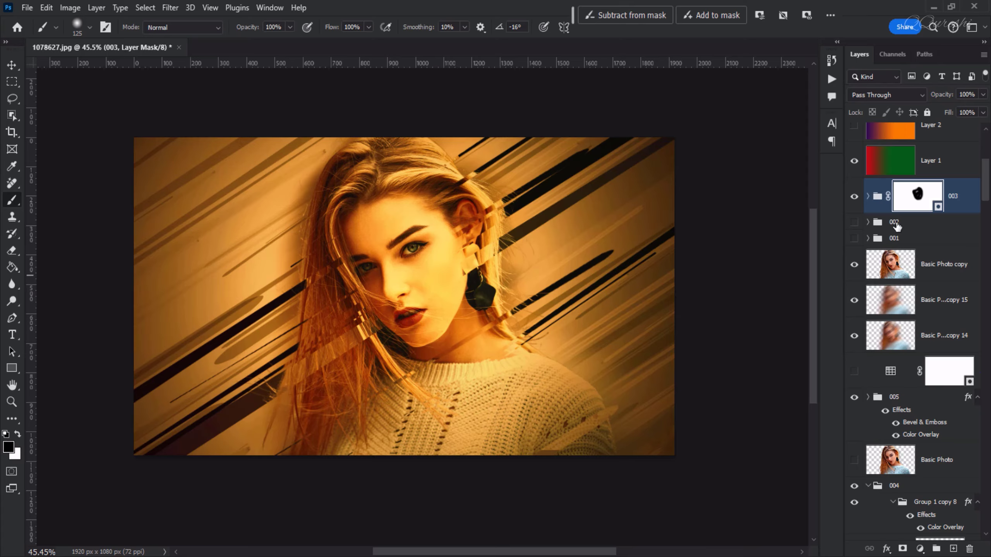
Show group 002, add a layer mask to it and paint black over the face to clear its streaks
click(853, 223)
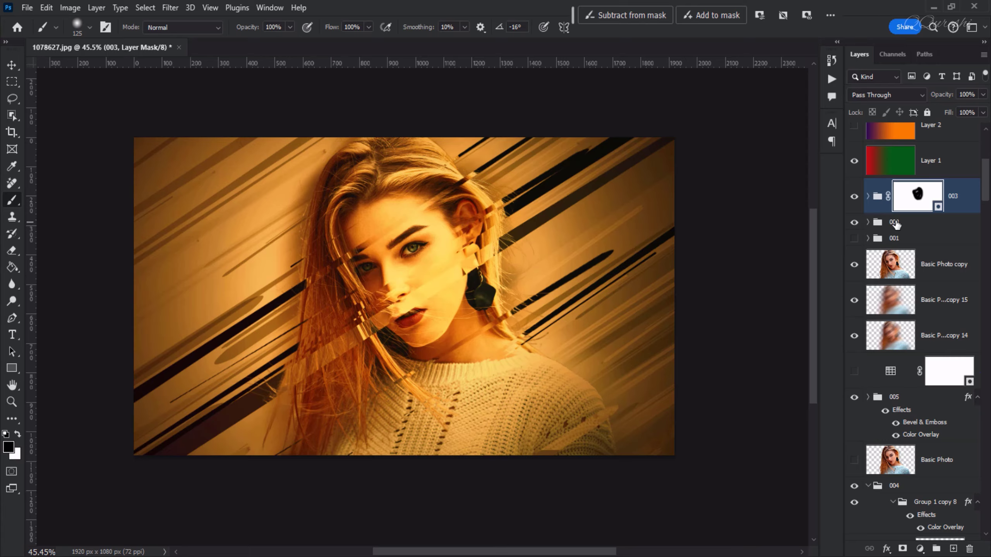
click(904, 225)
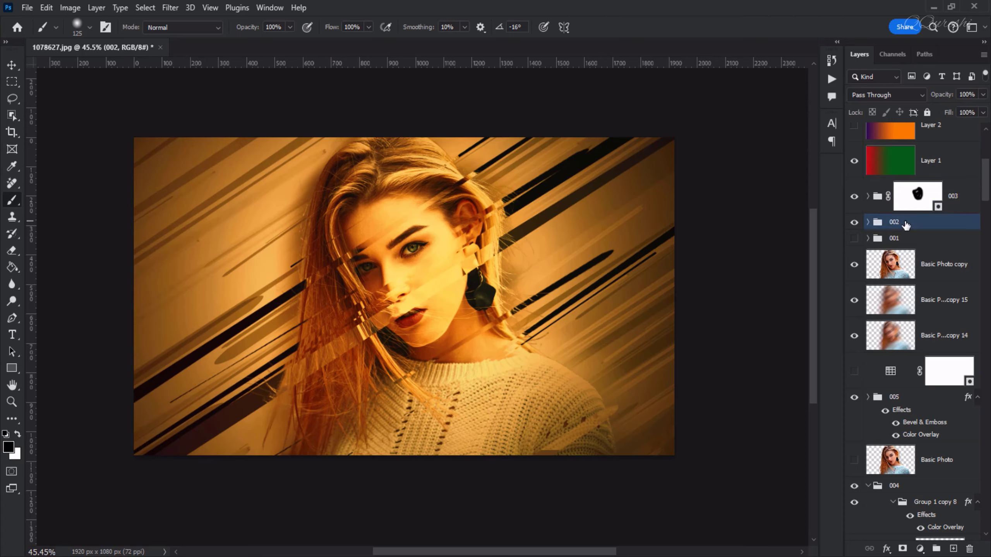
click(902, 548)
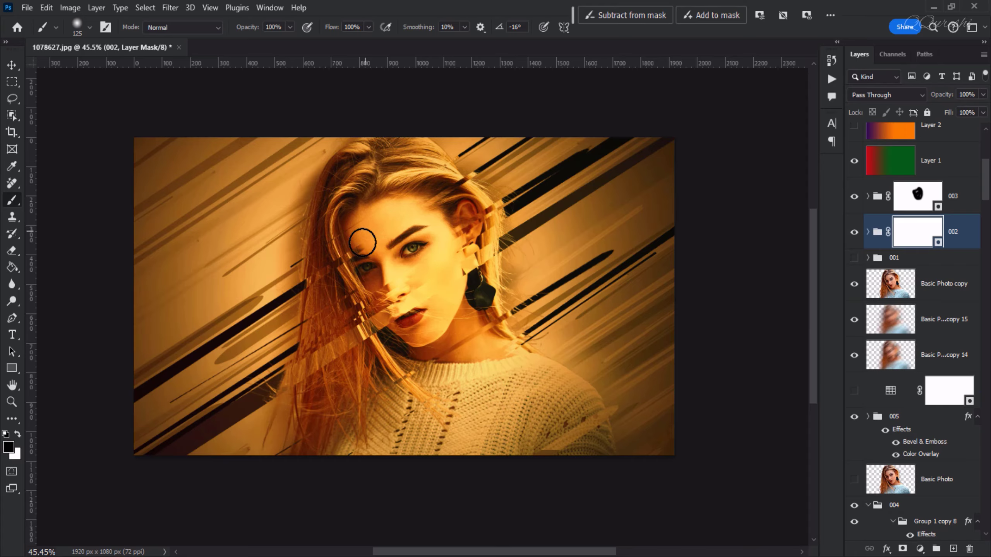
mouse_move(384, 302)
mouse_down()
mouse_move(399, 317)
mouse_move(379, 304)
mouse_move(393, 316)
mouse_move(420, 303)
mouse_move(422, 276)
mouse_move(419, 316)
mouse_up()
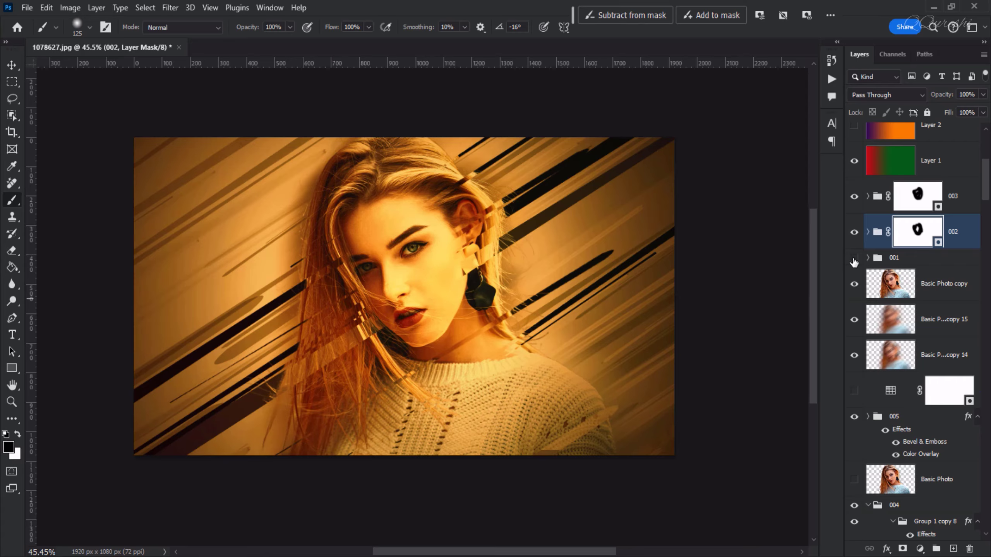
Add a layer mask to group 001 and paint black over the face to clear its streaks
click(890, 259)
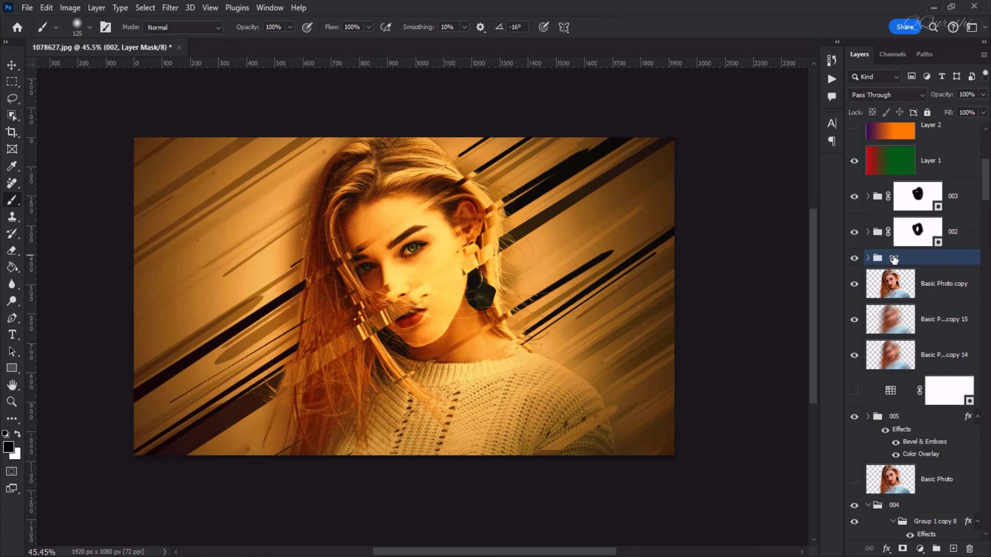
click(902, 549)
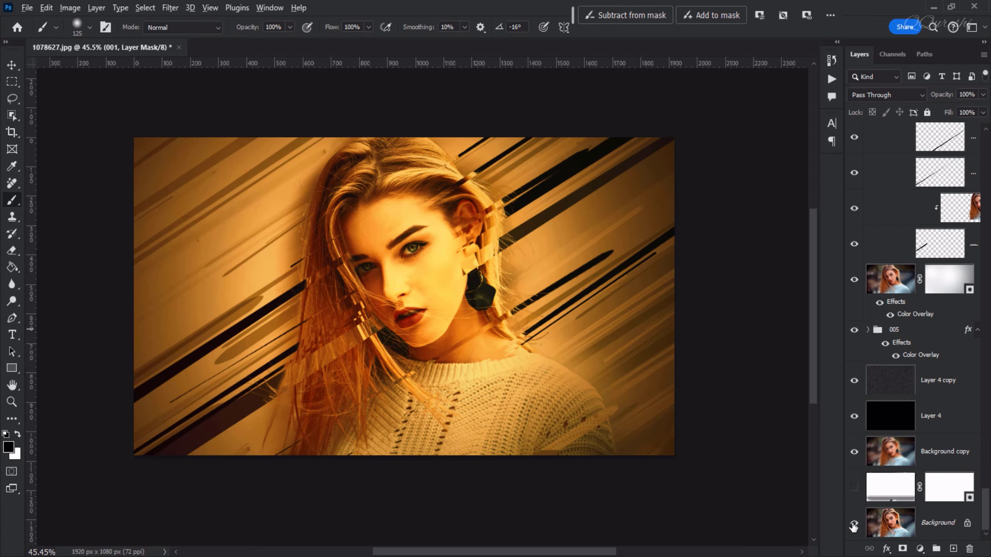
Compare the effect with the original photo by showing only the Background layer, and restore the other layers' visibility
alt+click(854, 524)
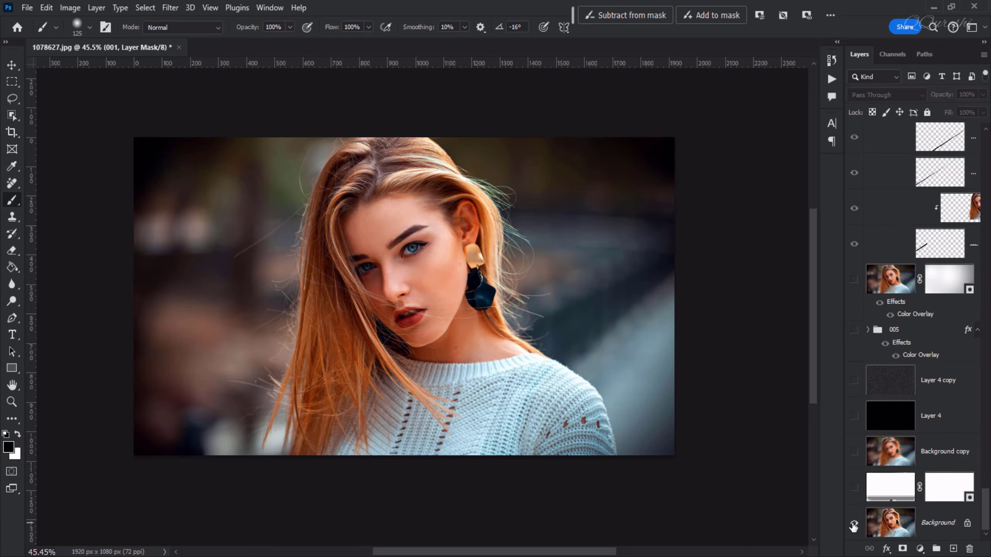
alt+click(853, 525)
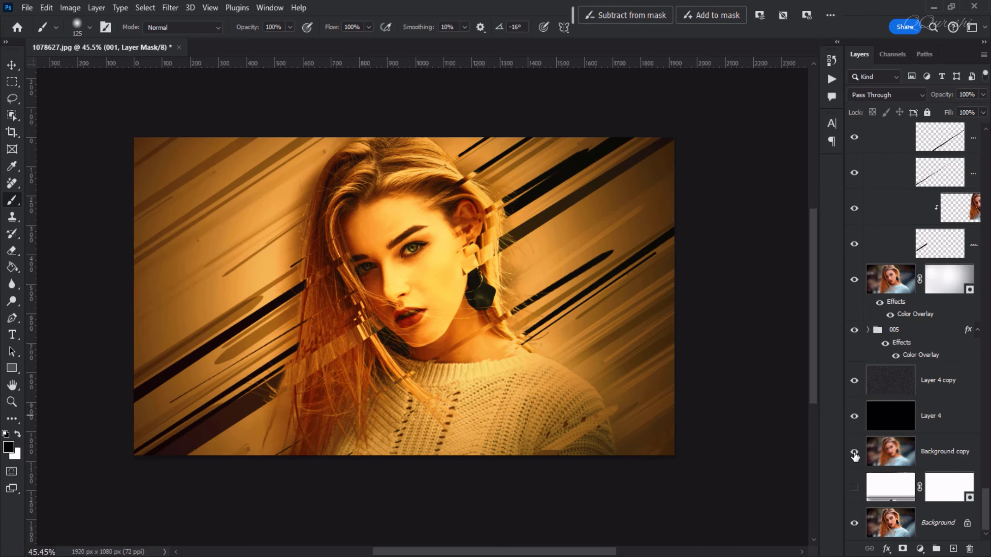
Collapse Group 1 copy 2 and toggle the visibility of it and the masked photo layer below it to preview their effect
scroll(858, 283, up, 6)
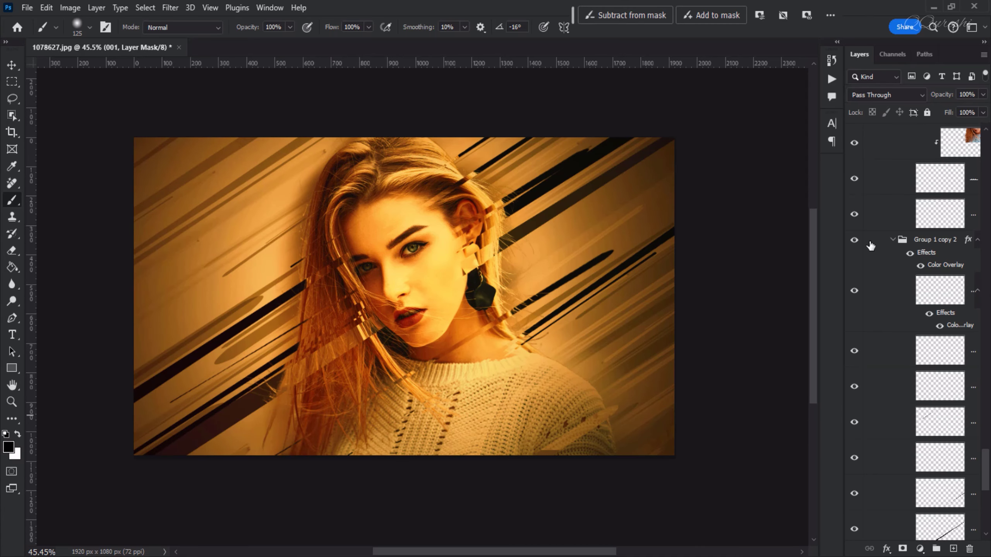
click(892, 240)
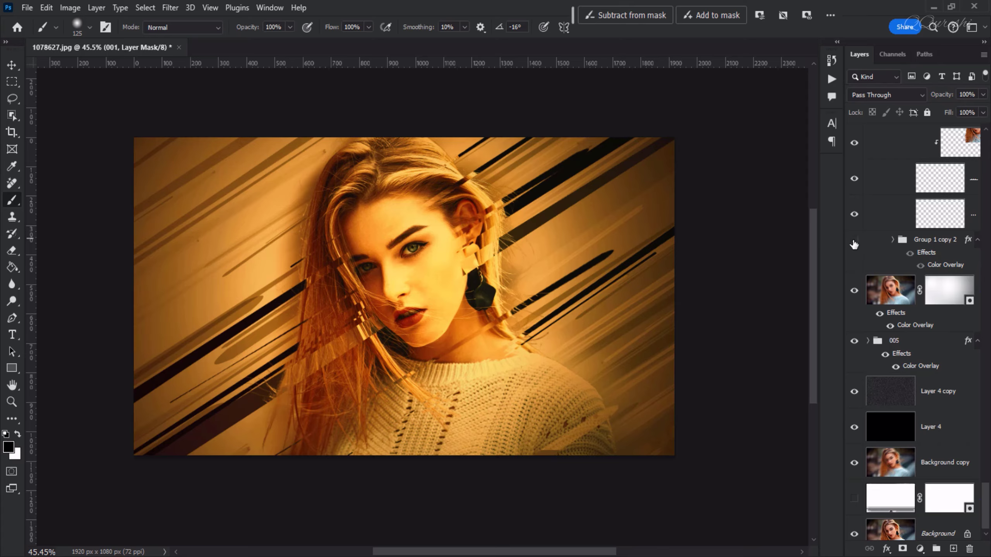
click(854, 242)
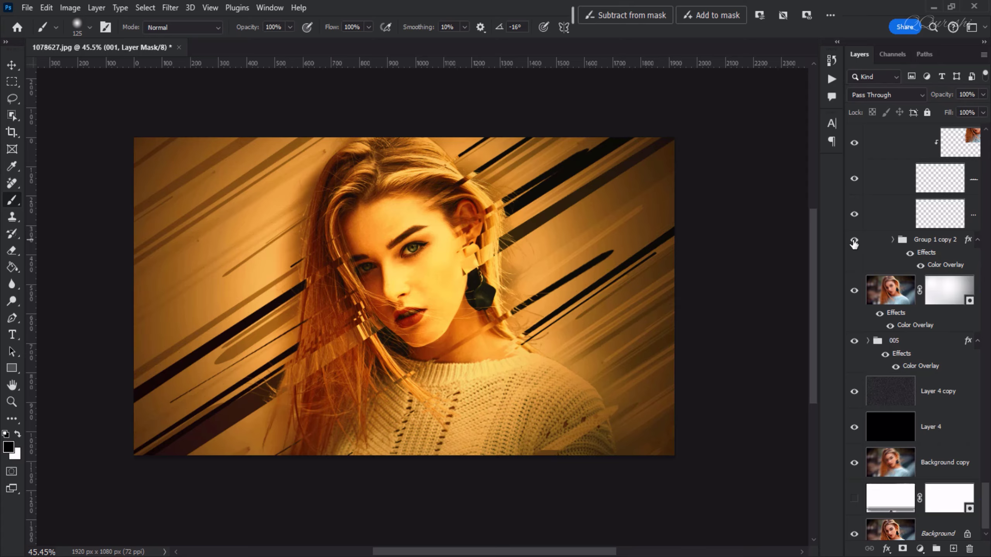
click(855, 293)
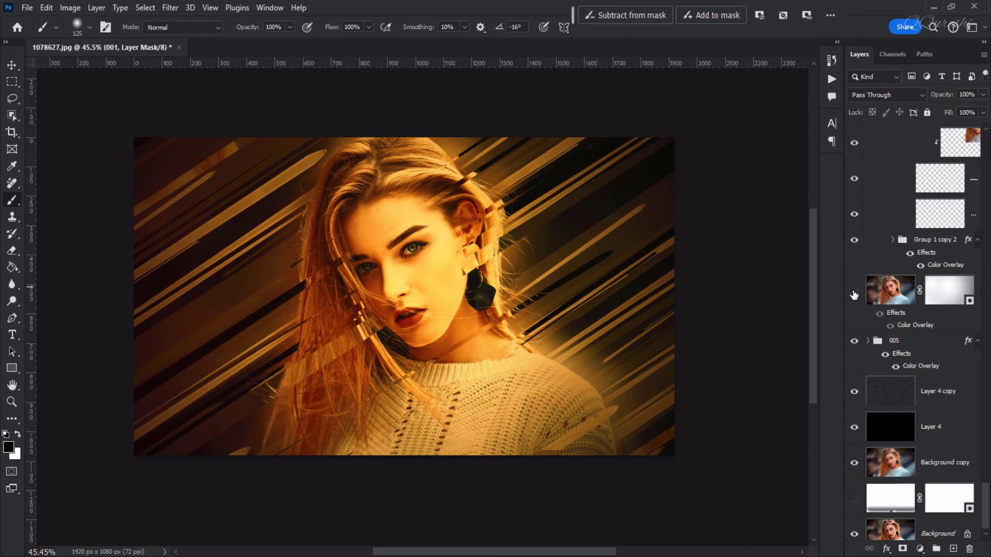
click(853, 294)
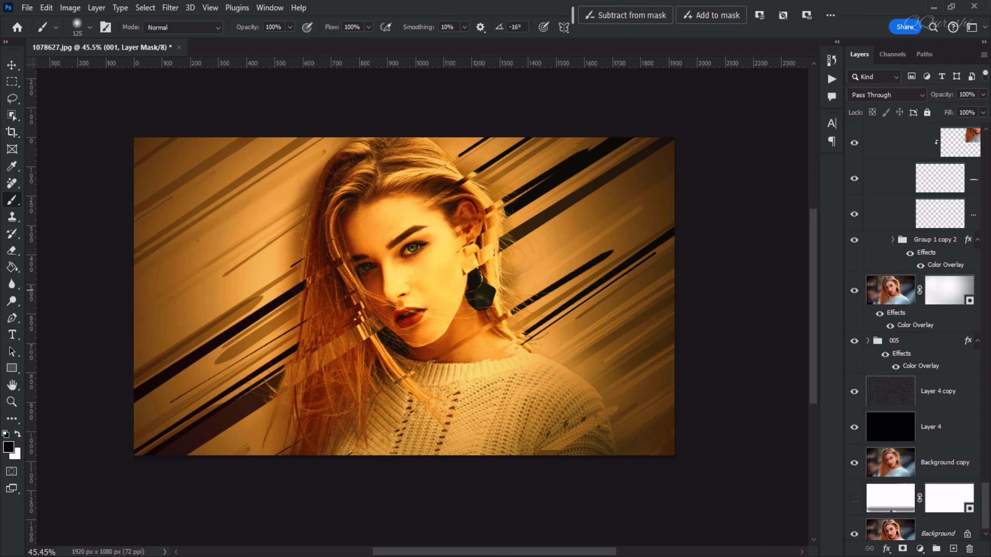
Collapse Group 1 copy 3 and Group 1 copy 4, hiding and reshowing each to preview its streaks
scroll(898, 330, up, 5)
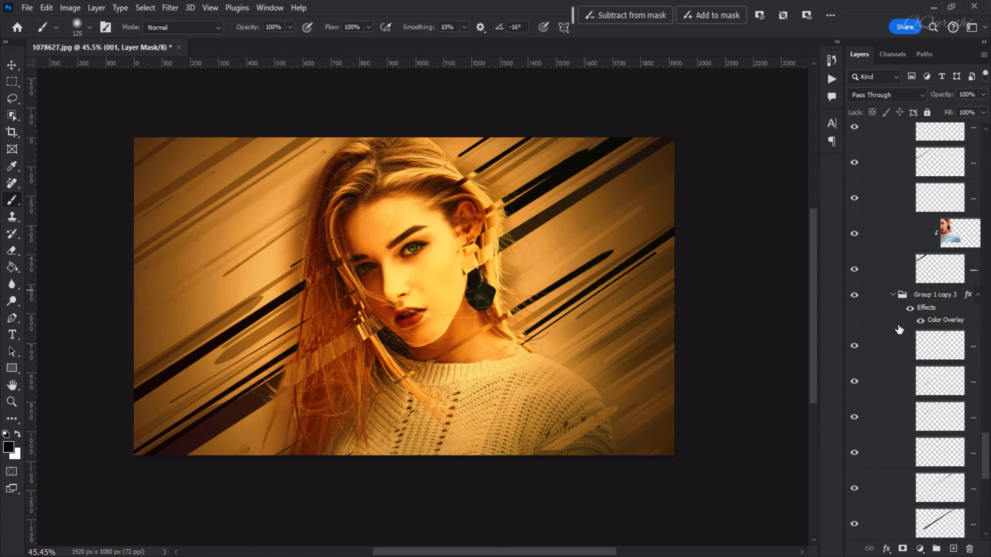
click(892, 295)
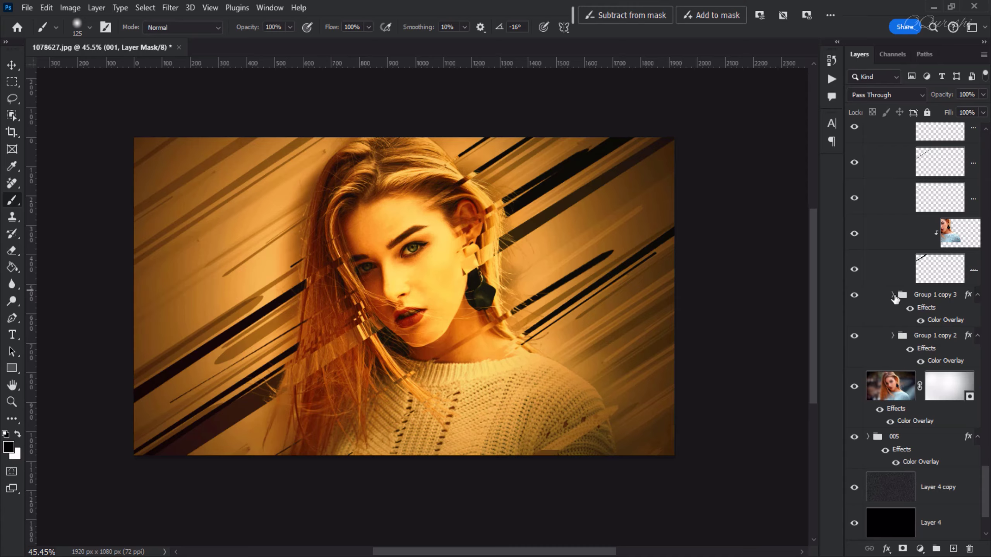
click(854, 295)
scroll(891, 421, up, 8)
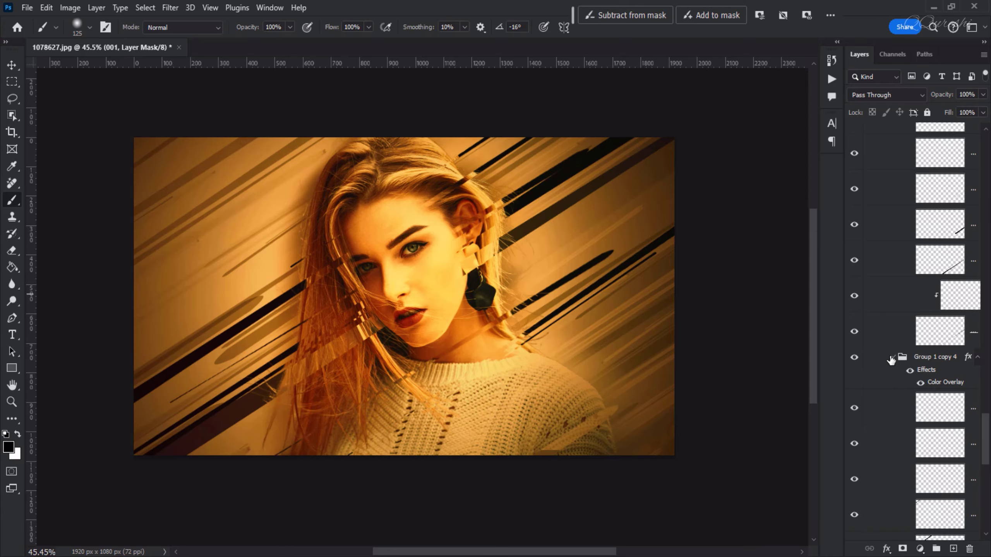
click(891, 357)
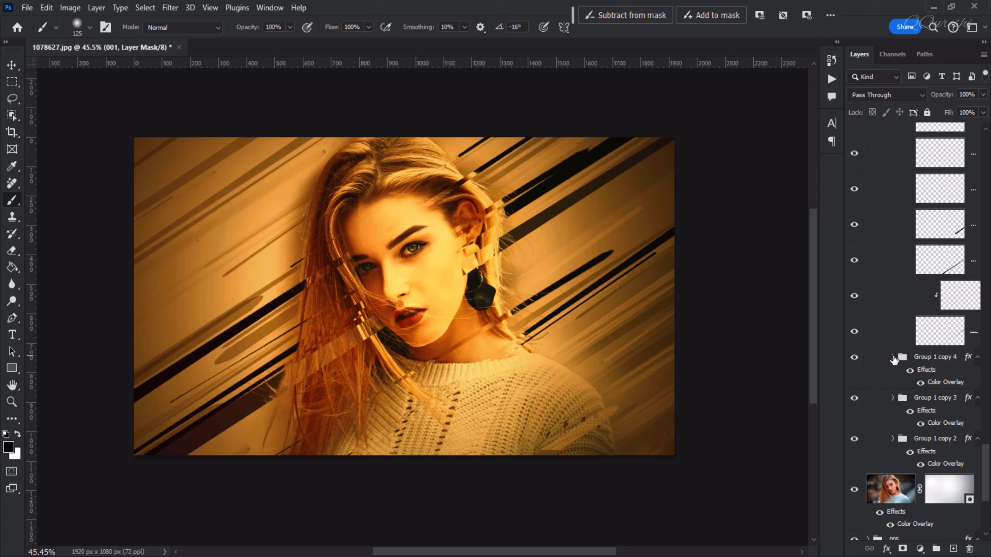
click(853, 359)
click(854, 359)
Collapse Group 1 copy 5 and Group 1 copy 6, hiding and reshowing copy 5 to preview its streaks
scroll(889, 332, up, 5)
click(892, 326)
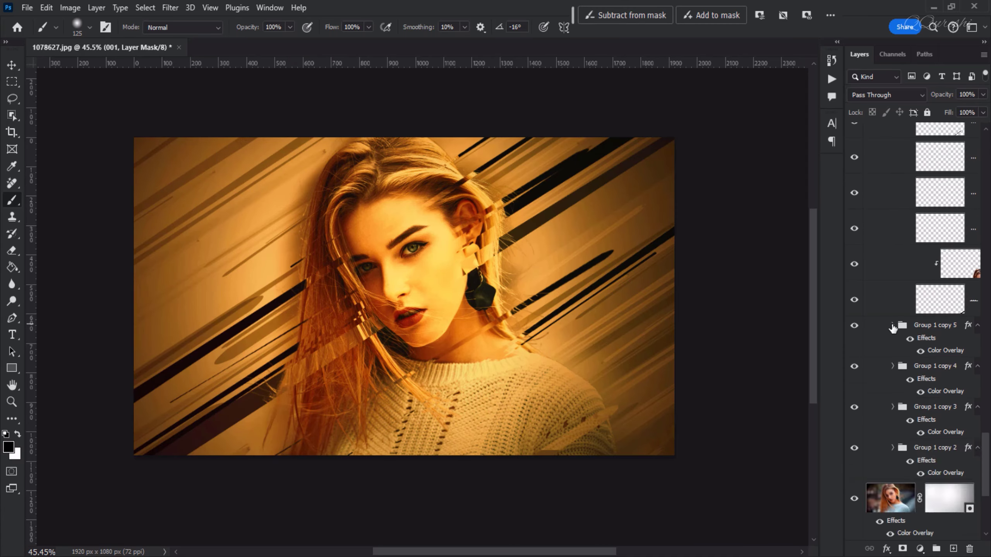
click(854, 326)
click(854, 326)
scroll(897, 297, up, 5)
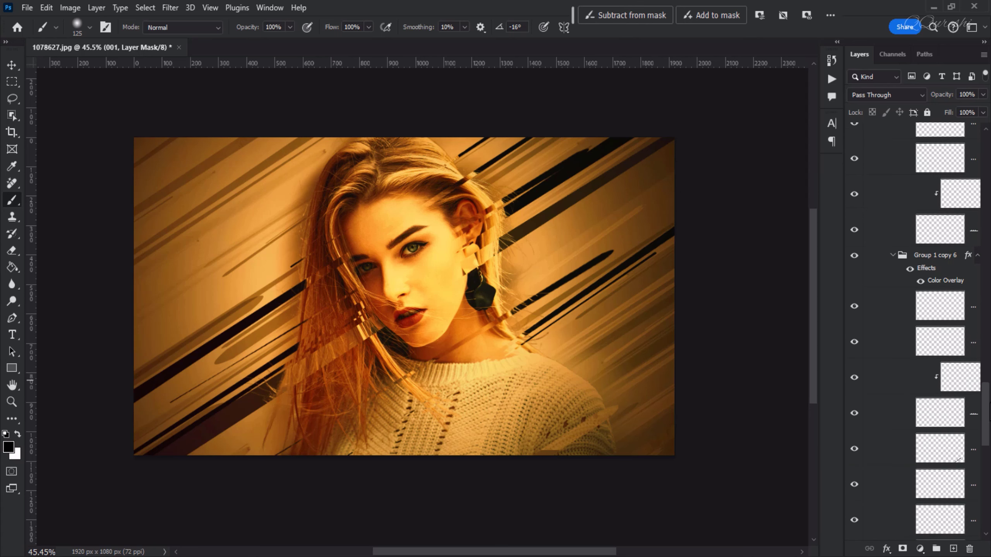
click(892, 281)
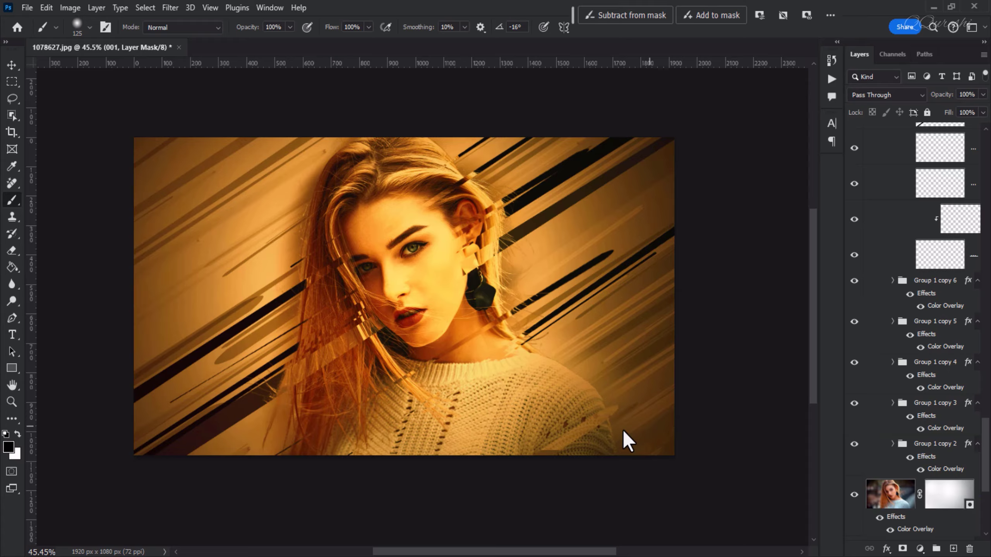
Collapse the remaining streak subgroups and their parent group 004, and hide and reshow 004 to preview its effect
drag(985, 464, 988, 332)
click(892, 326)
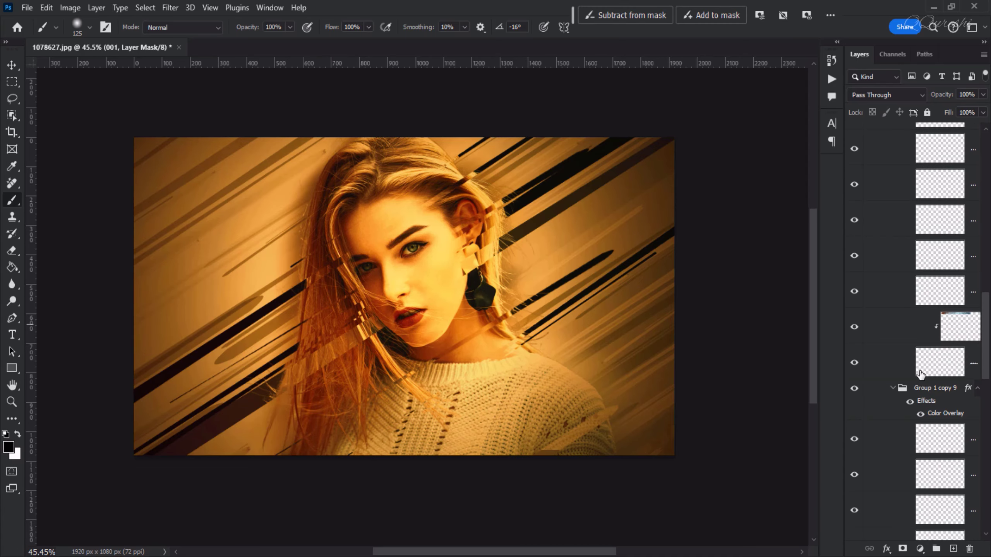
click(892, 389)
drag(988, 384, 990, 290)
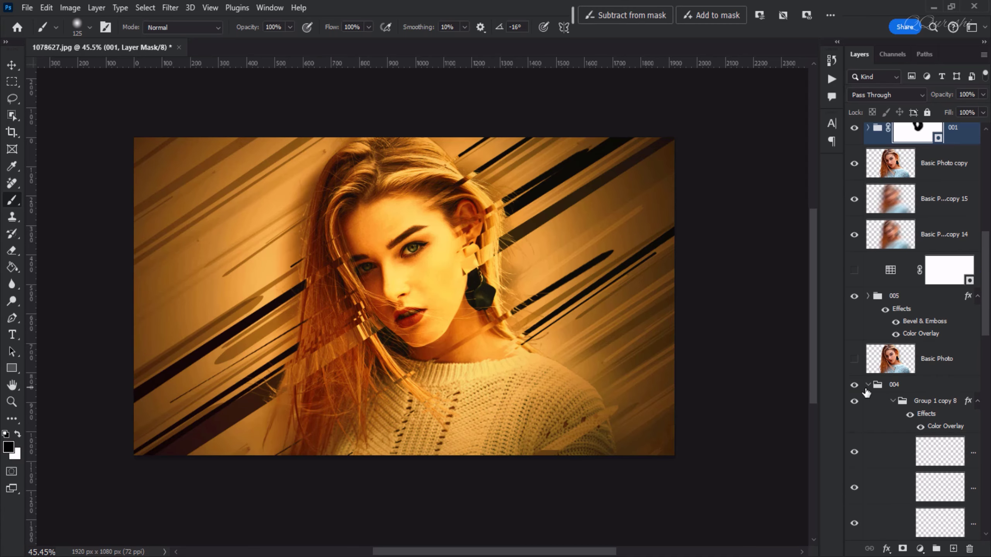
click(868, 384)
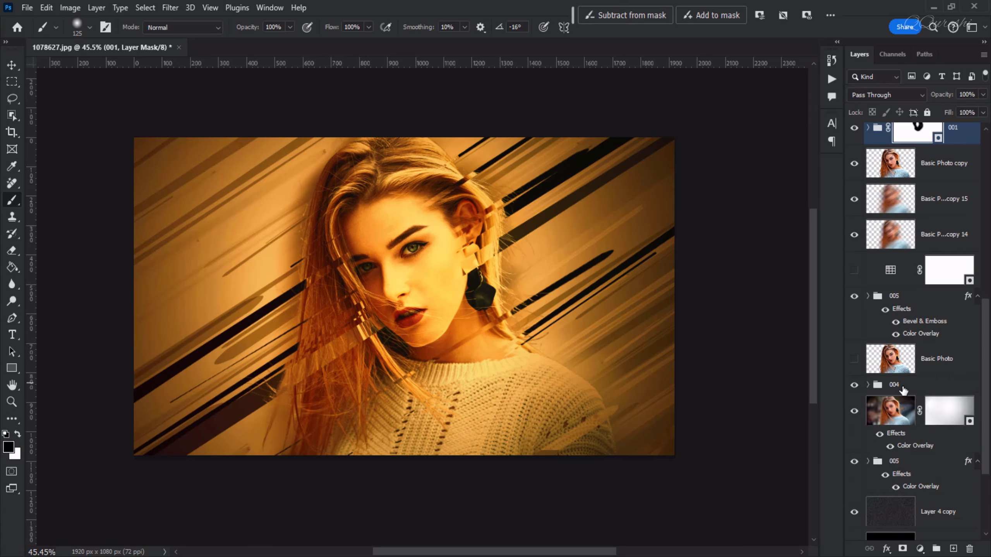
click(854, 386)
click(854, 386)
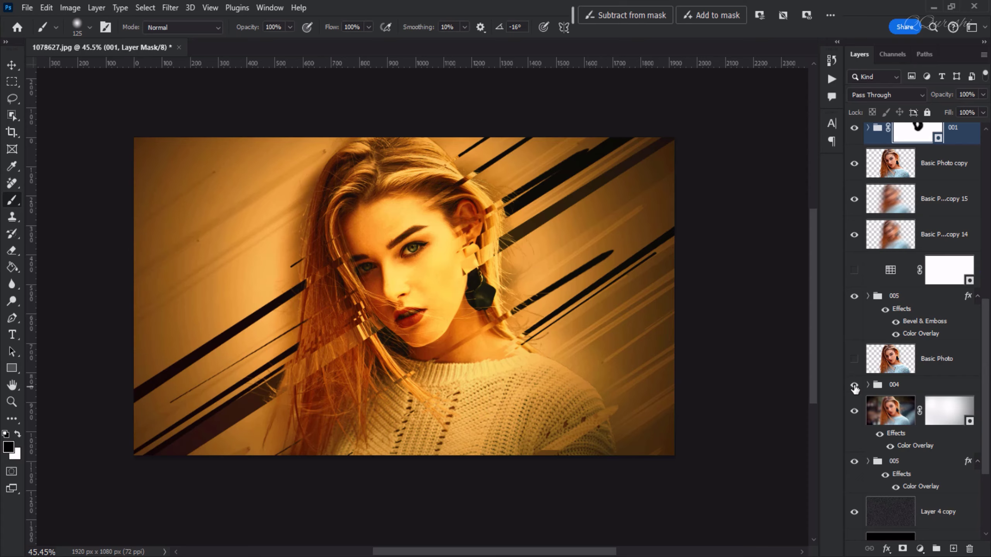
Preview the masked streak groups 003, 002 and 001 by hiding and reshowing each one
scroll(987, 376, up, 8)
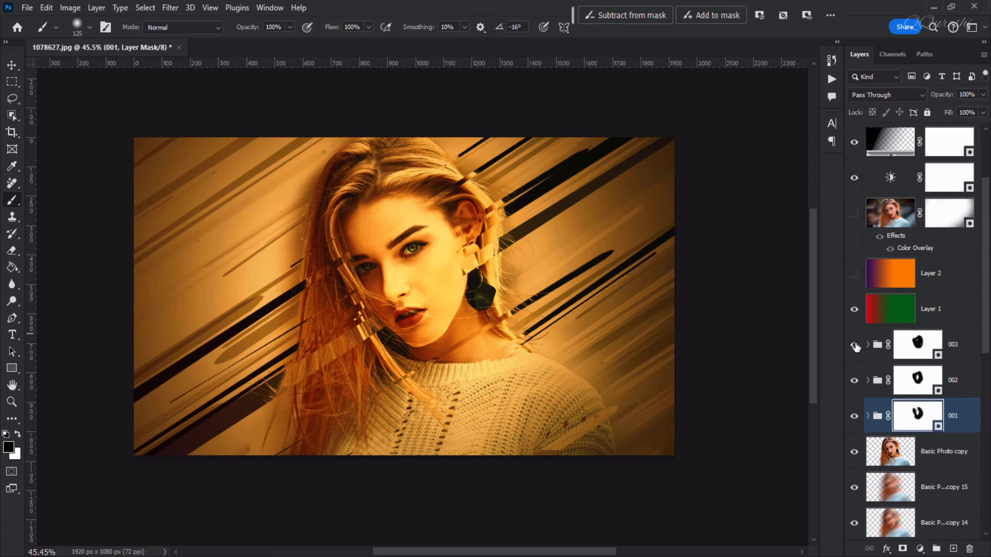
click(854, 344)
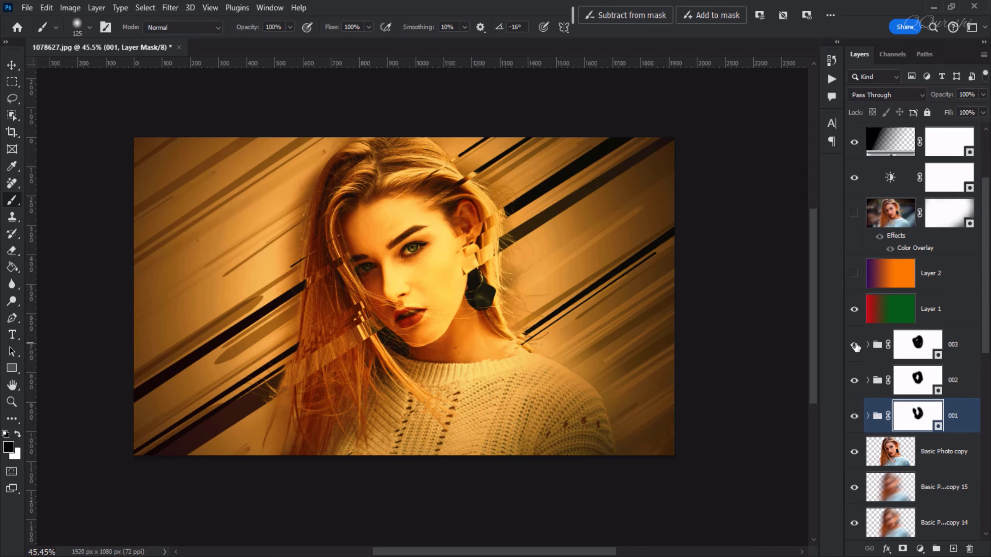
click(854, 345)
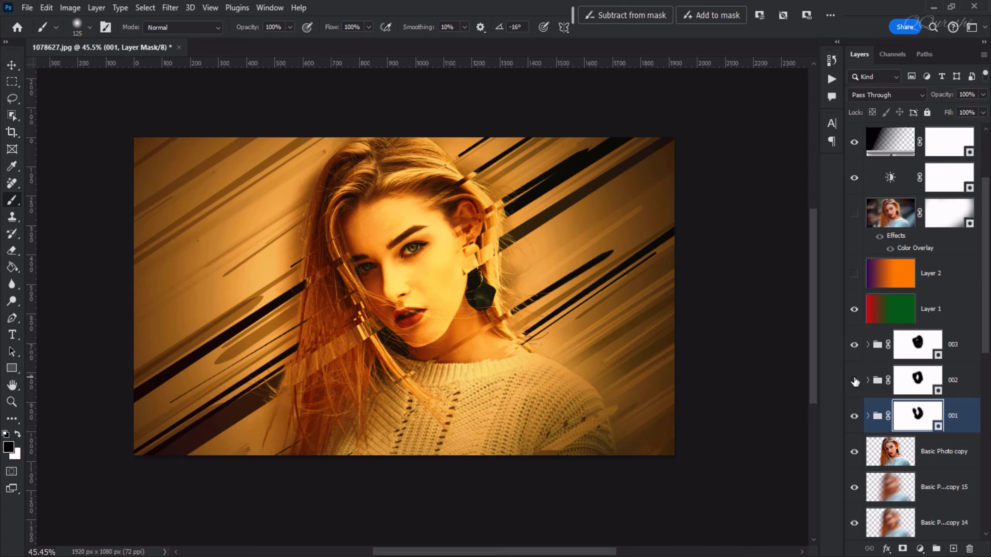
click(854, 416)
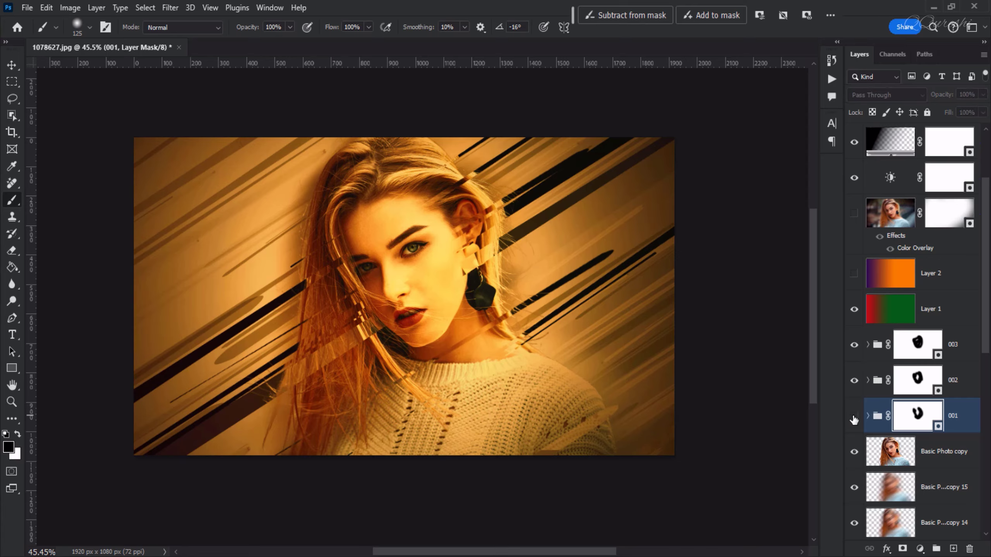
click(854, 417)
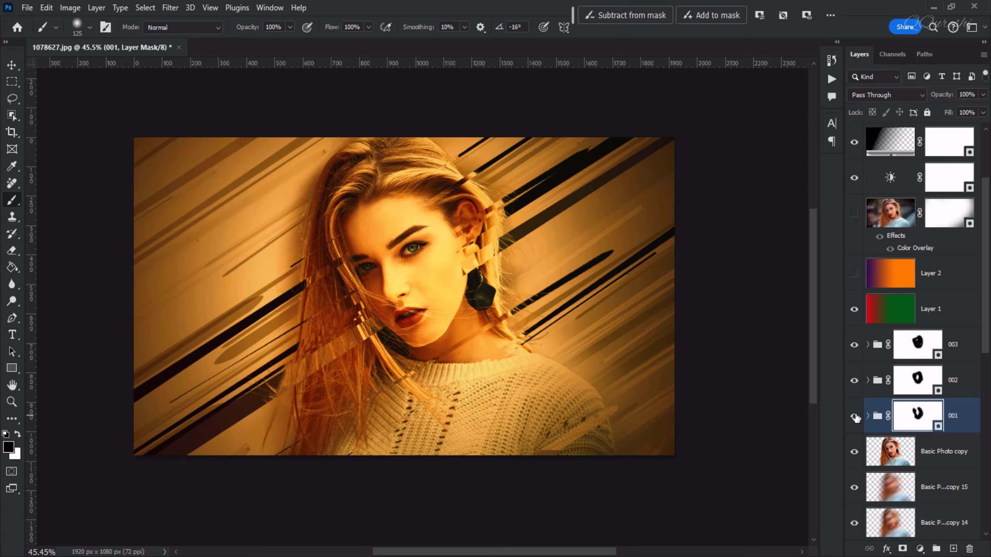
Open the settings of the uppermost Color Lookup adjustment, view its available 3DLUT files, and close the settings without changing the LUT
click(890, 180)
scroll(893, 191, up, 3)
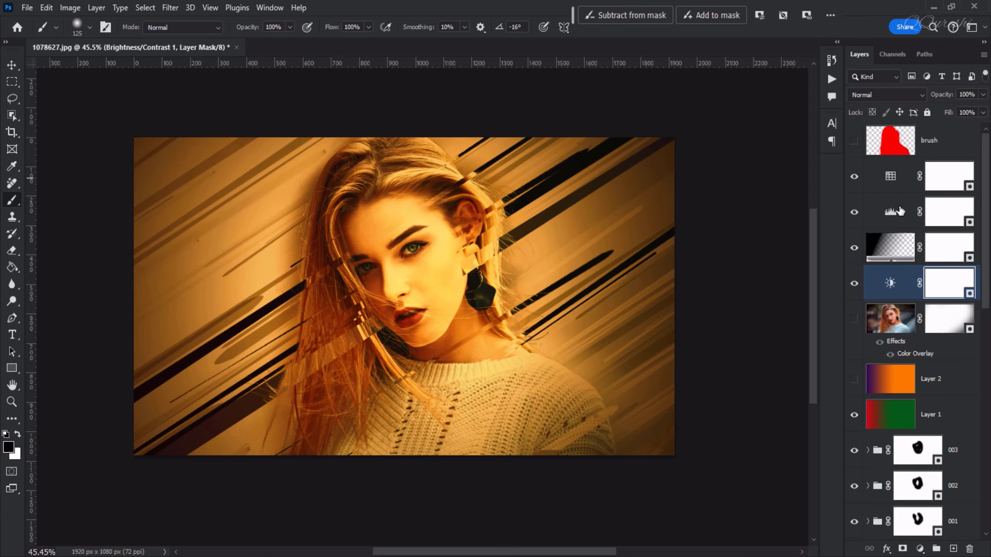
click(890, 177)
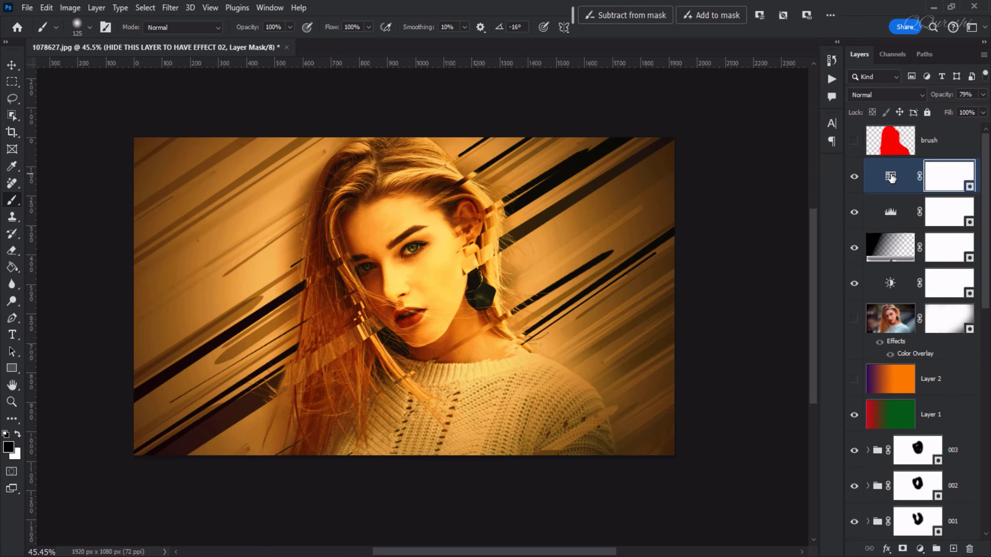
double_click(889, 177)
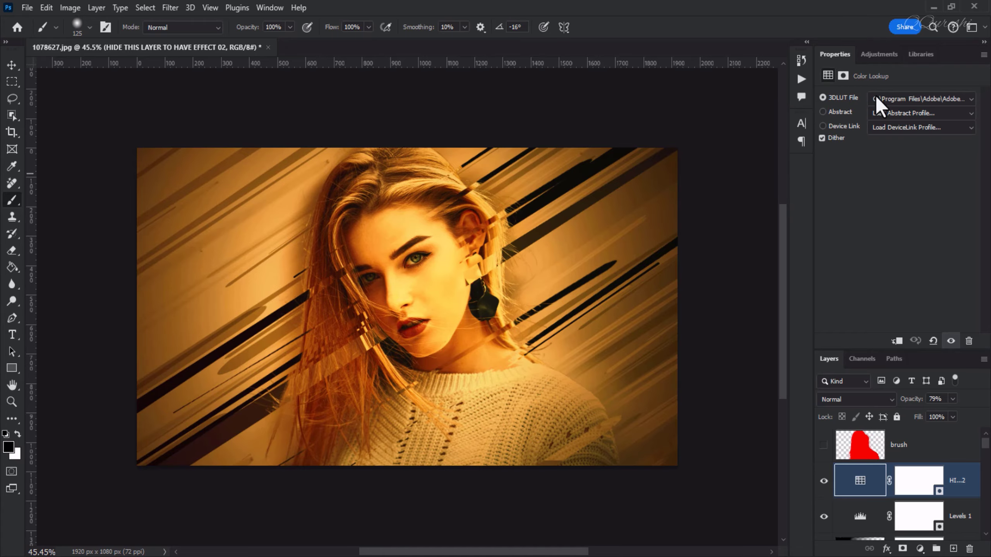
click(890, 99)
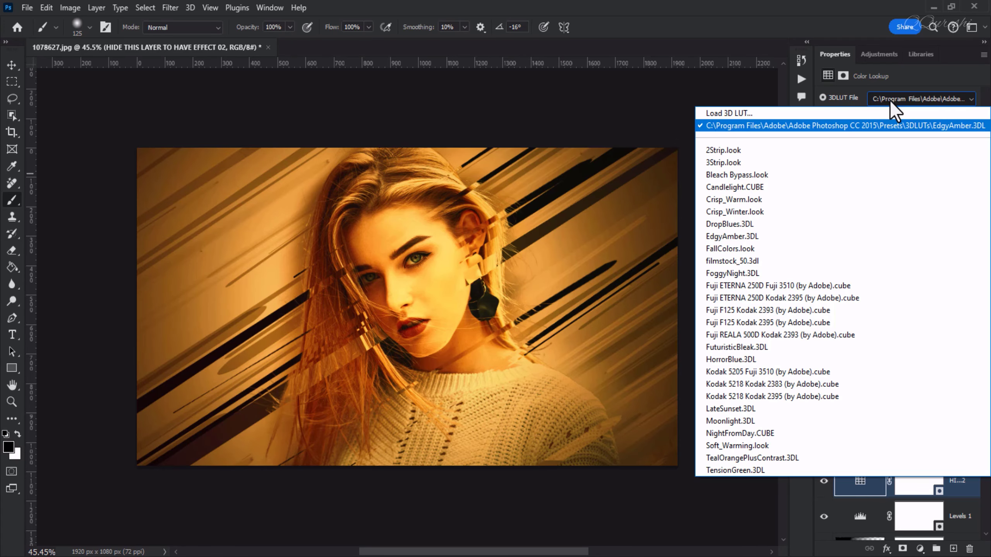
click(889, 99)
click(983, 55)
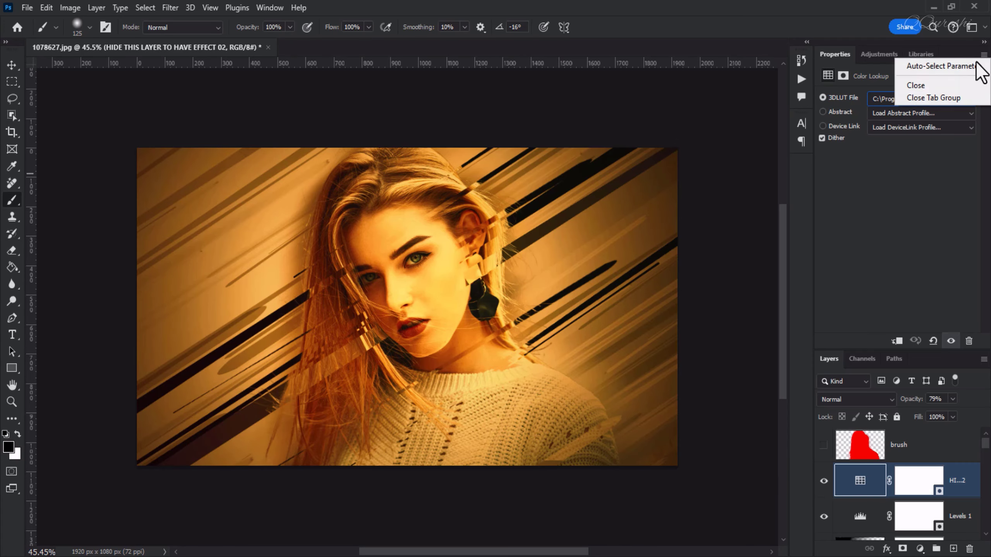
click(933, 98)
Set the midtone input level of the Levels 1 adjustment to 0.74 and close its settings
double_click(891, 214)
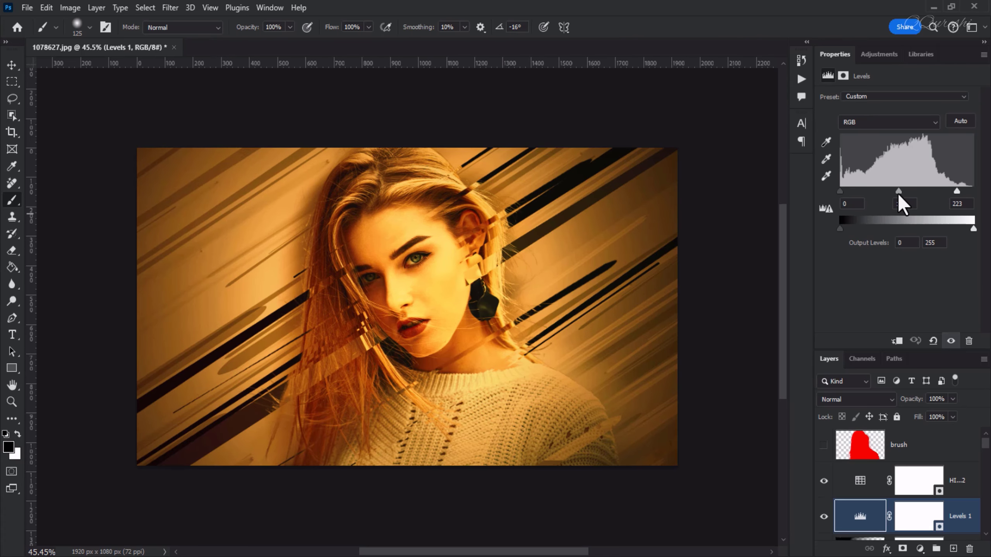
drag(898, 193, 910, 197)
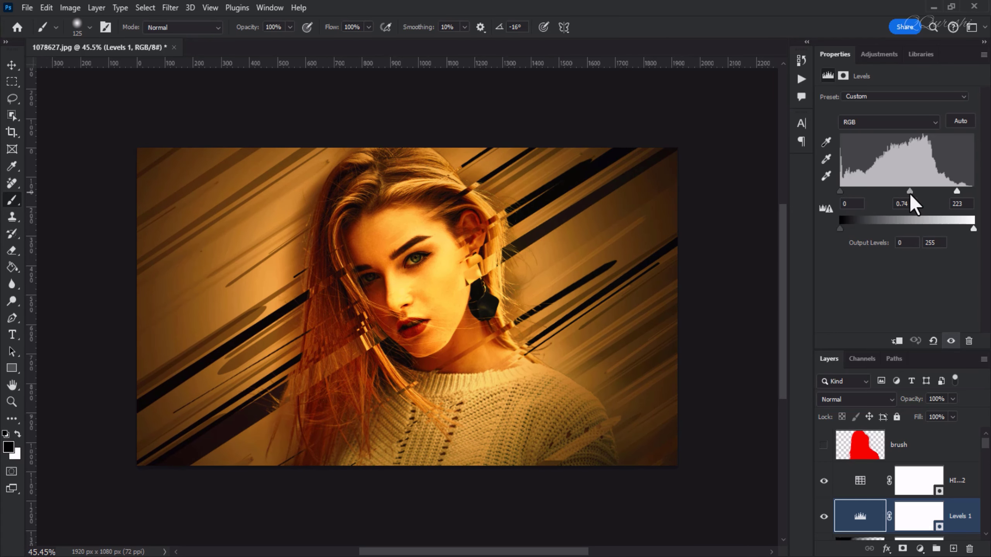
click(983, 54)
click(918, 193)
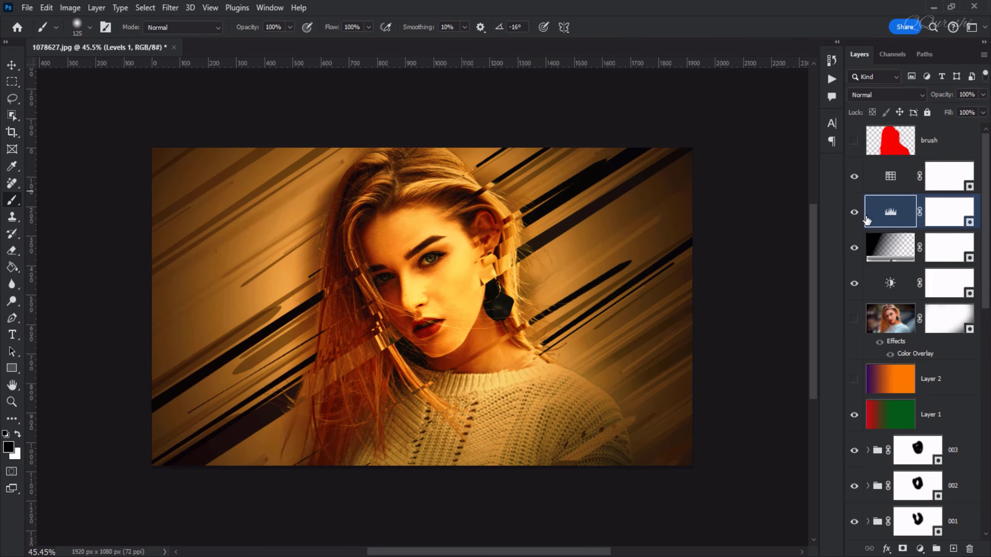